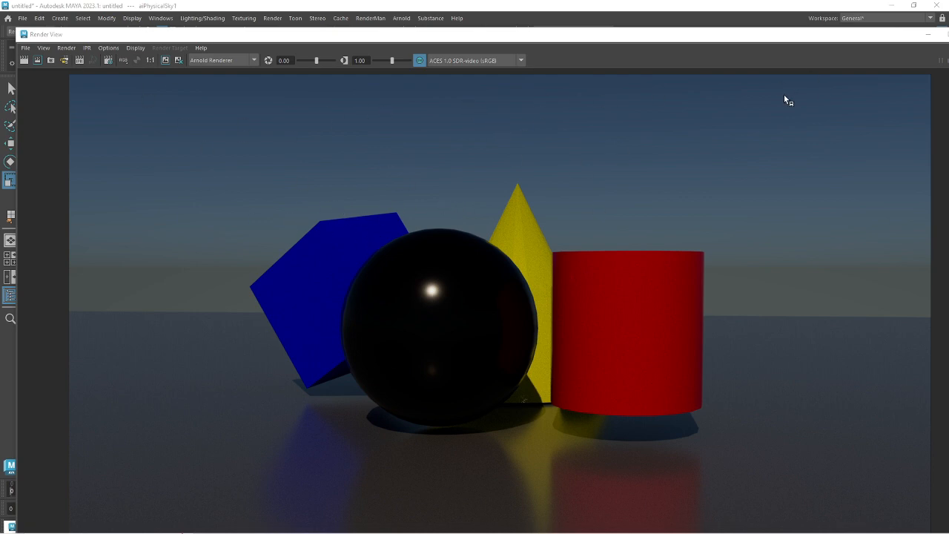
Put the render view away and inspect the sphere, cube, cone and cylinder in the existing scene
{"action": "left_click", "coordinate": [928, 34]}
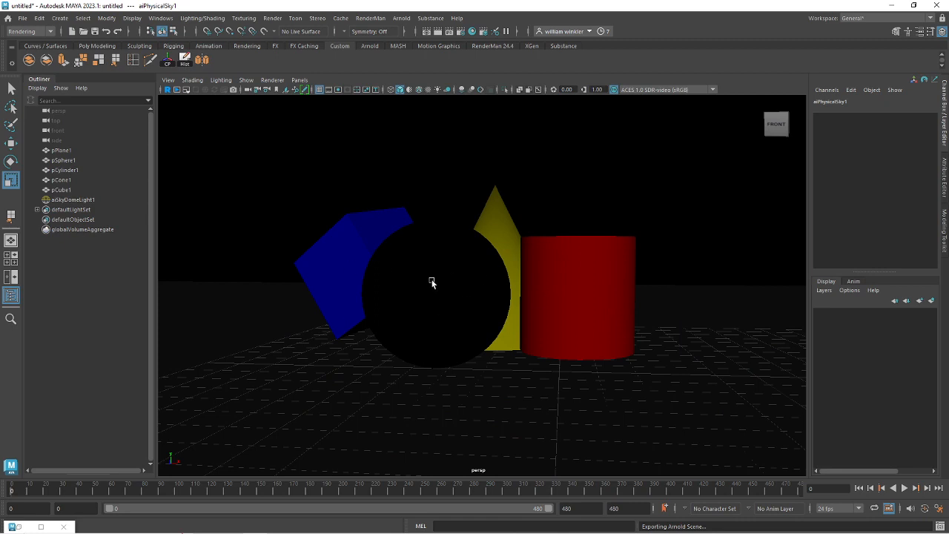
{"action": "left_click", "coordinate": [432, 282]}
{"action": "left_click", "coordinate": [345, 259]}
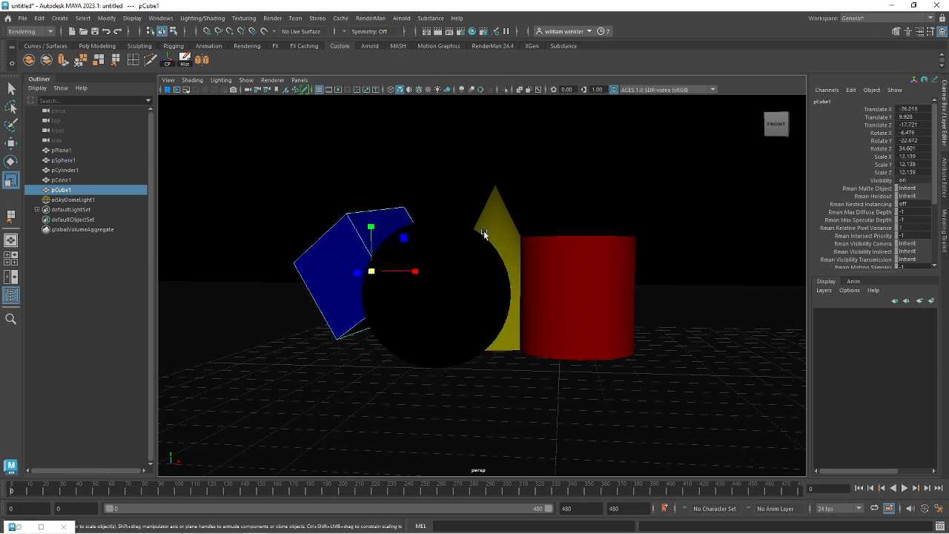
{"action": "left_click", "coordinate": [484, 231]}
{"action": "left_click", "coordinate": [561, 282]}
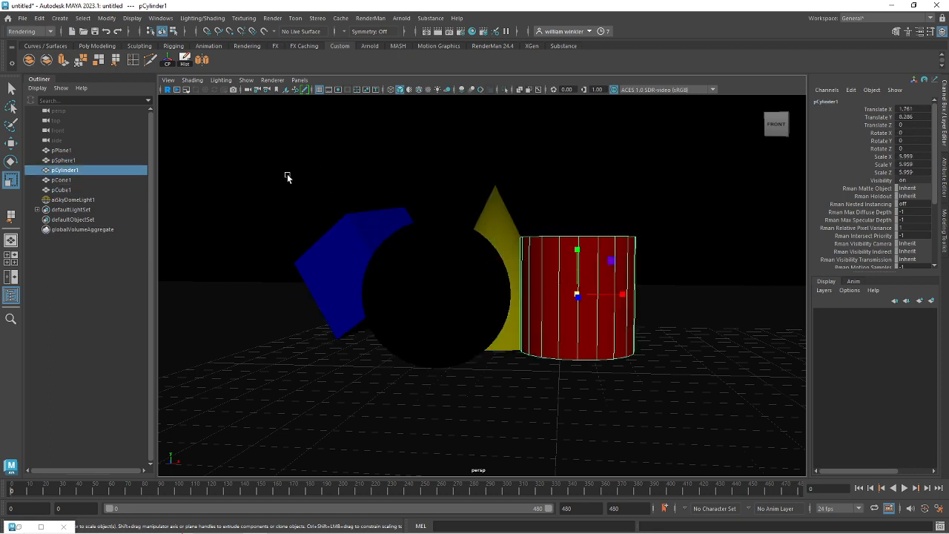
Start a new scene without saving the changes to the untitled one
{"action": "left_click", "coordinate": [23, 18]}
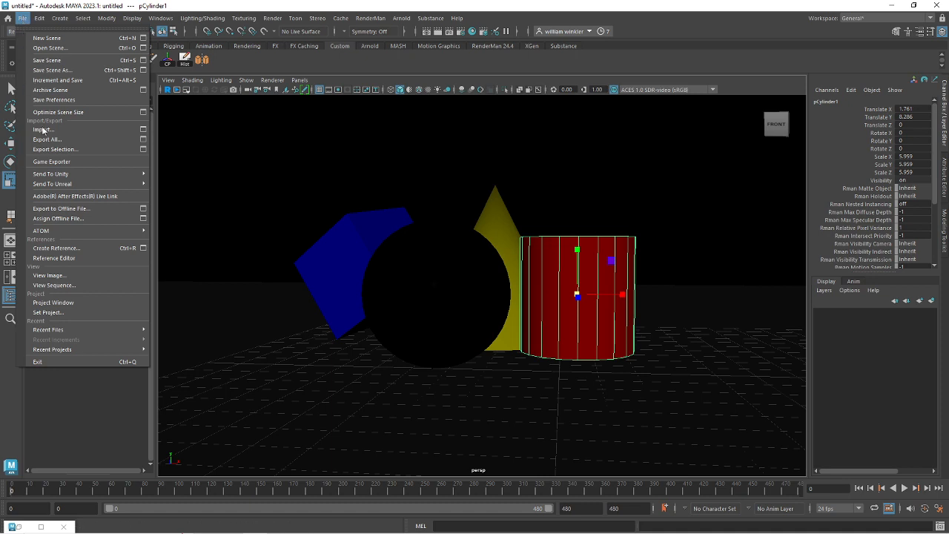
{"action": "left_click", "coordinate": [47, 38]}
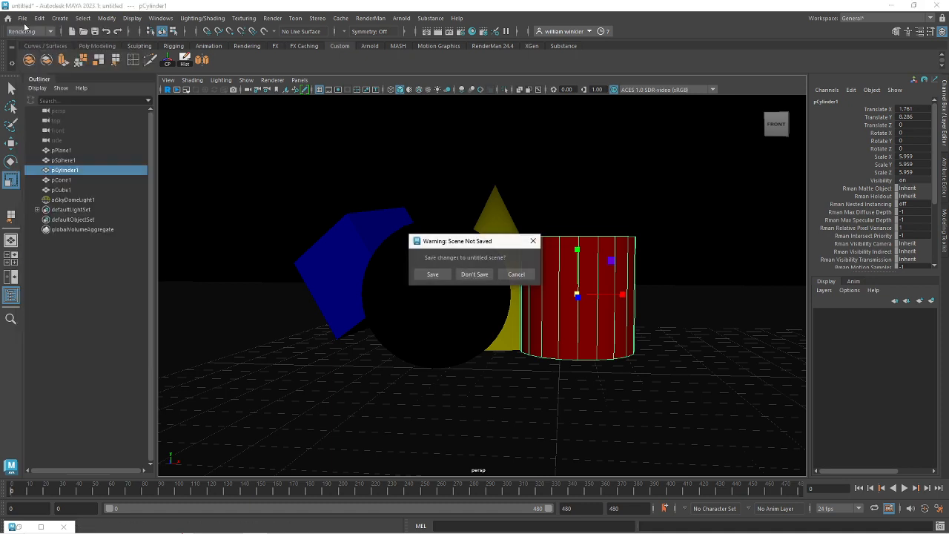
{"action": "left_click", "coordinate": [475, 274]}
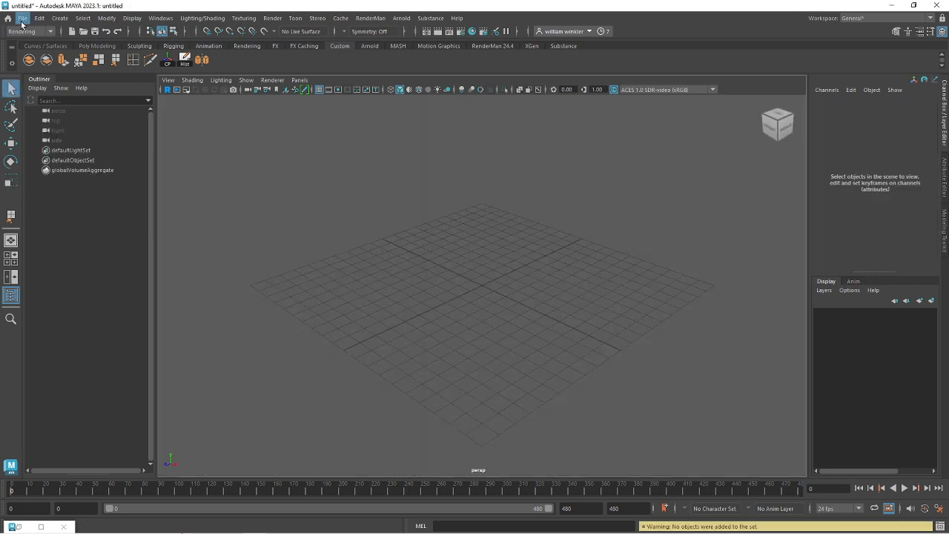
Check the current project's name and folder locations in the Project Window, leaving them as they are
{"action": "left_click", "coordinate": [23, 18]}
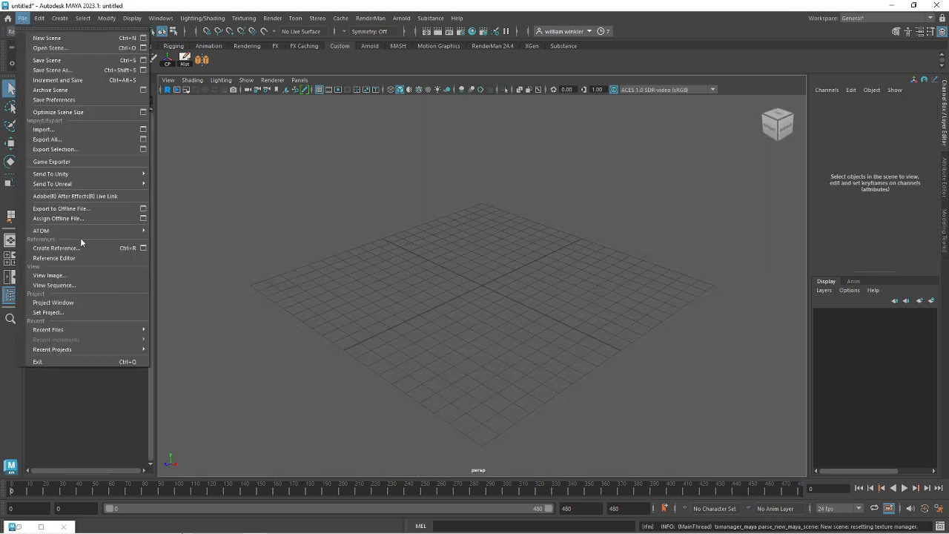
{"action": "left_click", "coordinate": [85, 303]}
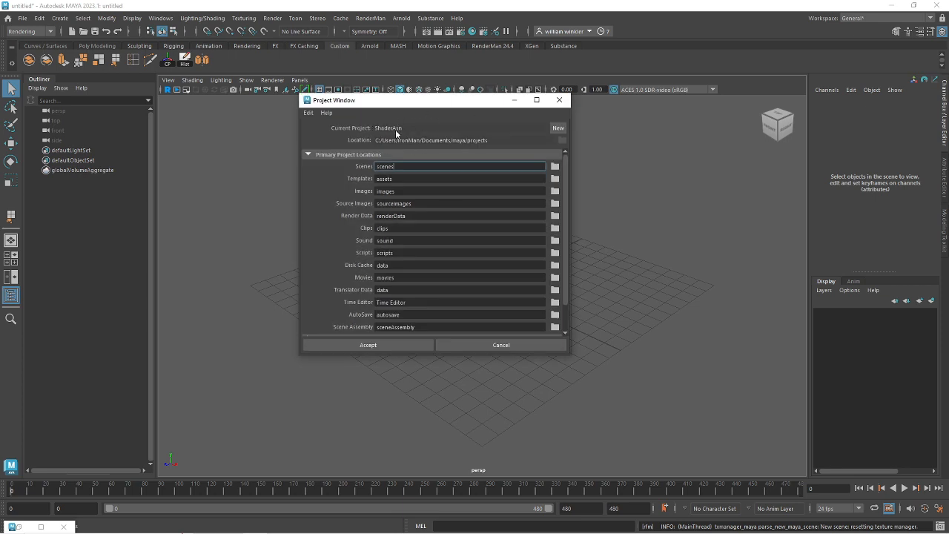
{"action": "left_click", "coordinate": [561, 101]}
Set the active project to the ShaderAsn folder
{"action": "left_click", "coordinate": [23, 18]}
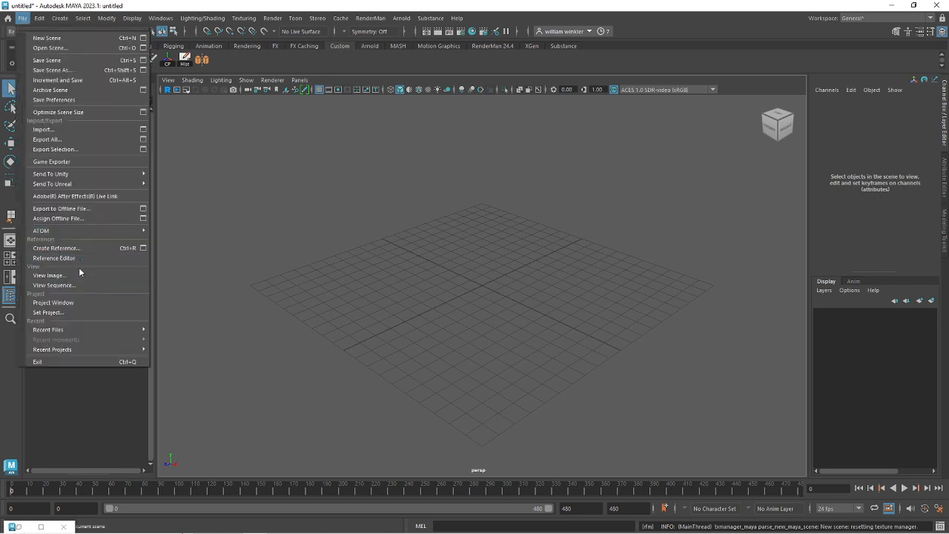
{"action": "left_click", "coordinate": [75, 312]}
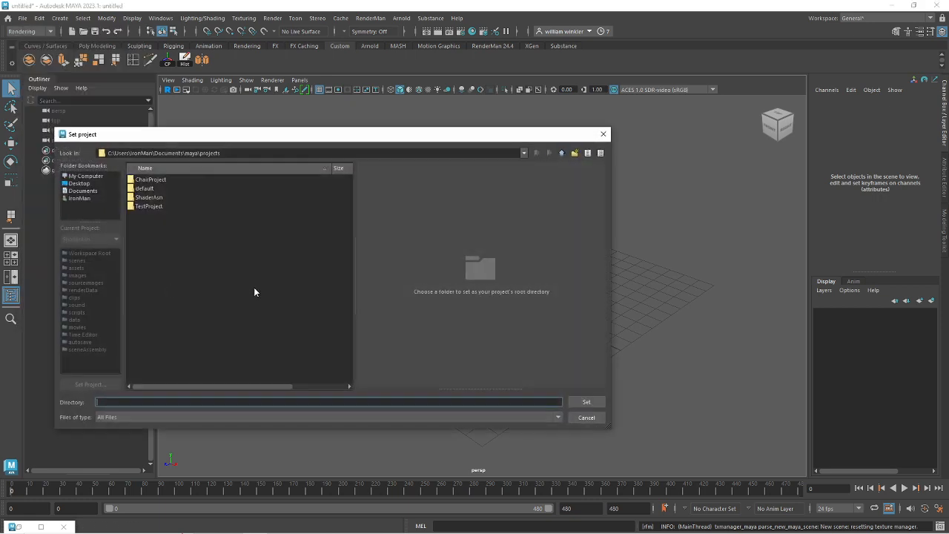
{"action": "left_click", "coordinate": [152, 198]}
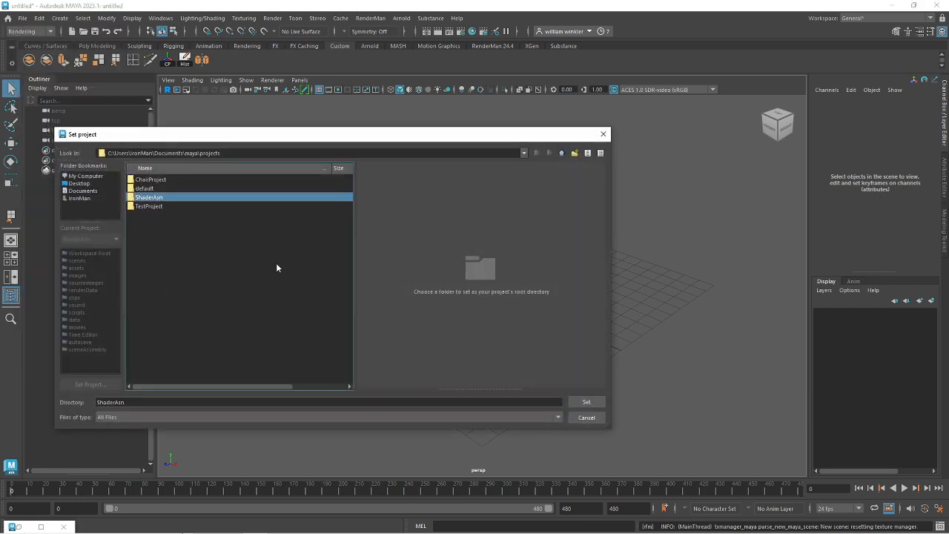
{"action": "left_click", "coordinate": [585, 401]}
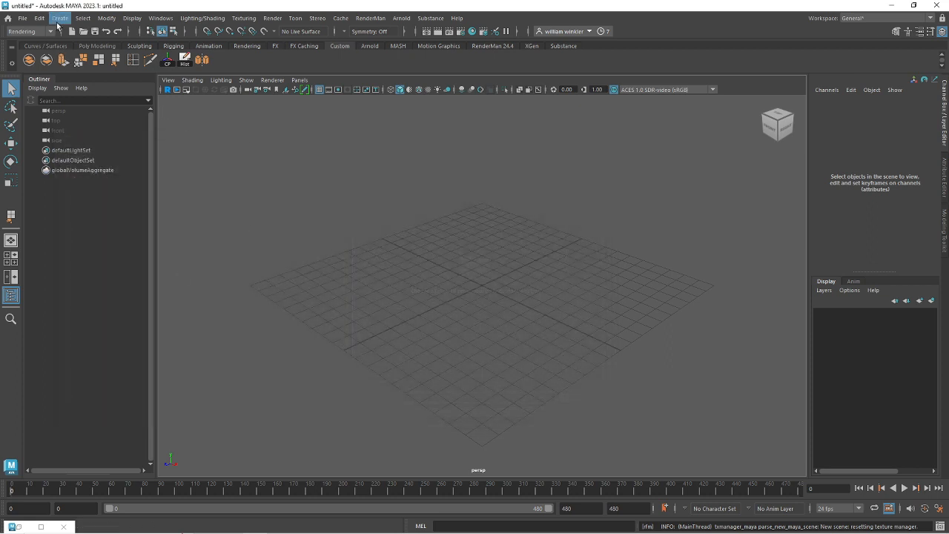
Create a polygon plane at the origin and scale it uniformly to about 740 as a large ground
{"action": "left_click", "coordinate": [57, 20]}
{"action": "mouse_move", "coordinate": [89, 54]}
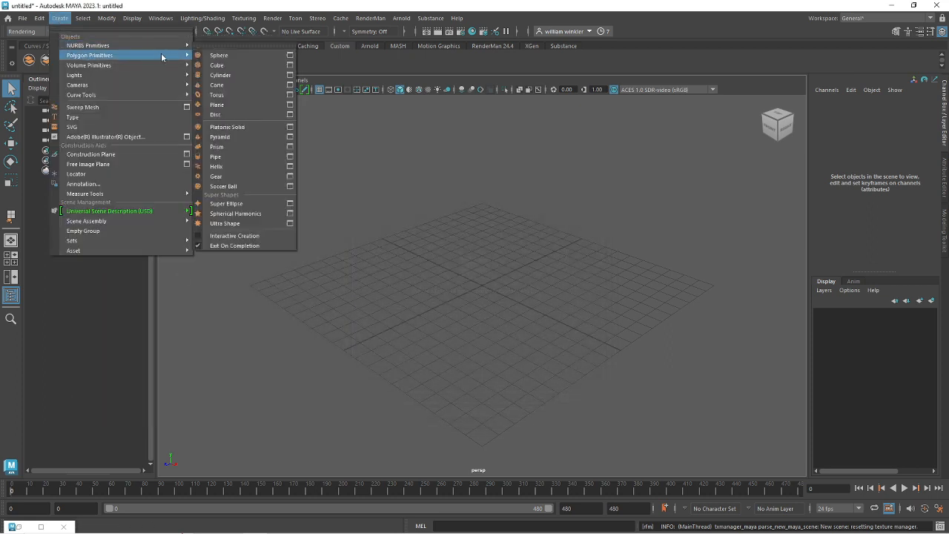
{"action": "left_click", "coordinate": [227, 109]}
{"action": "key", "text": "r"}
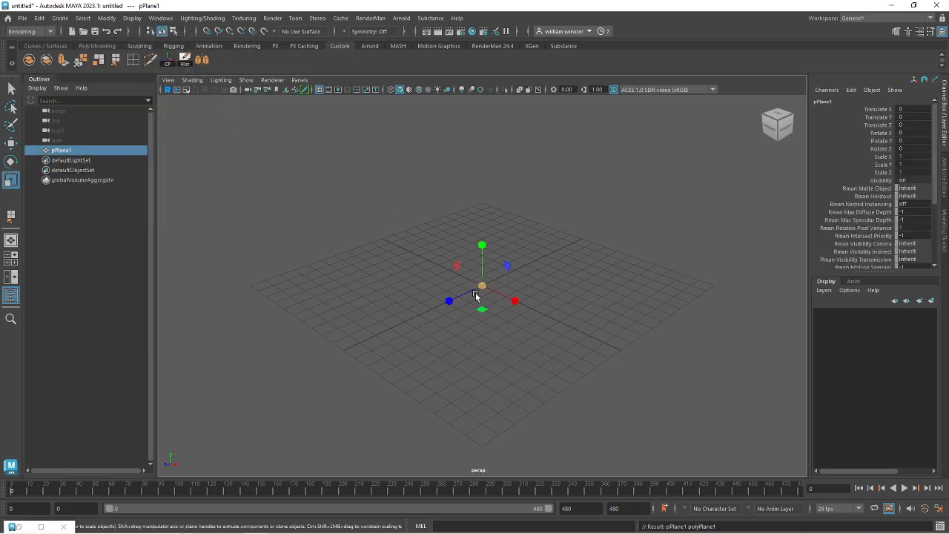
{"action": "left_click_drag", "start_coordinate": [483, 287], "coordinate": [757, 345]}
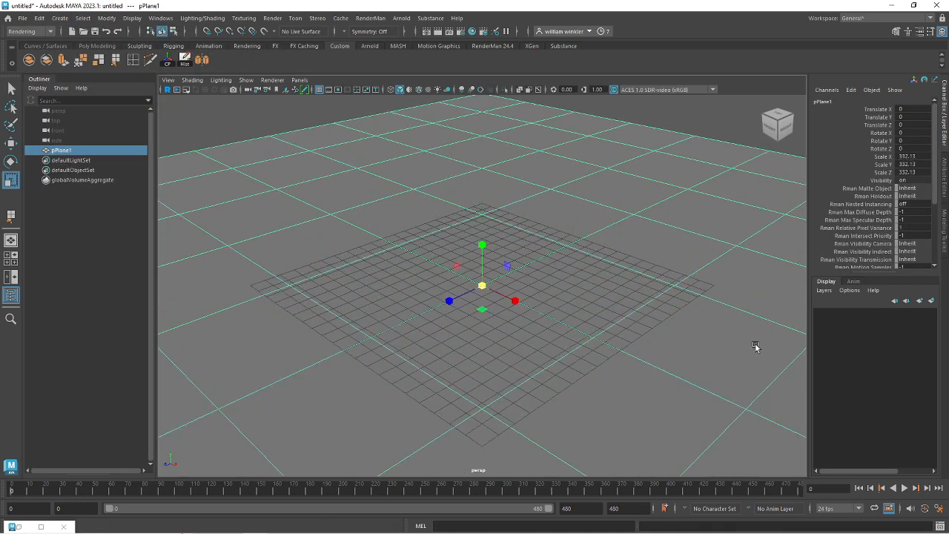
{"action": "left_click_drag", "start_coordinate": [482, 286], "coordinate": [763, 248]}
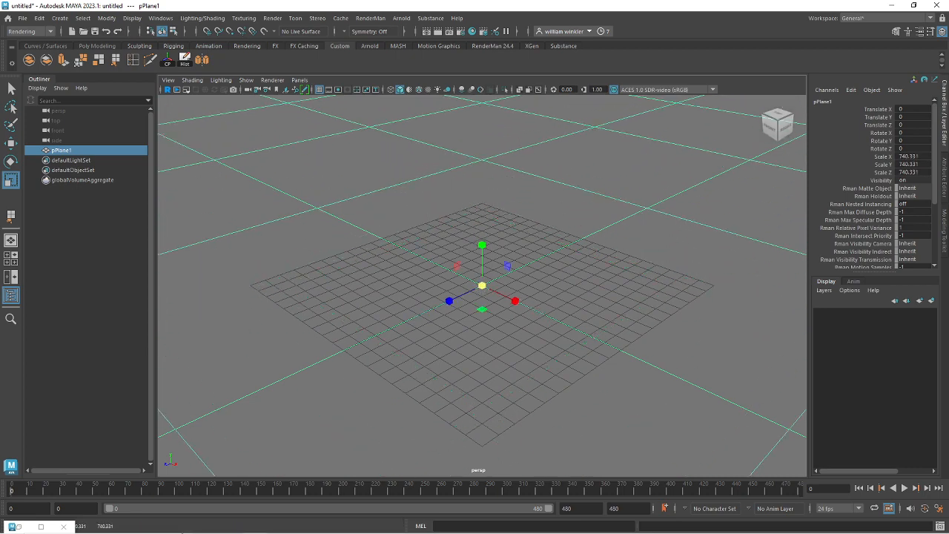
Create a polygon cube, scale it uniformly to about 19.9 and move it to about X -26.4, Y 10.7, Z 8.7
{"action": "left_click", "coordinate": [59, 17]}
{"action": "mouse_move", "coordinate": [89, 55]}
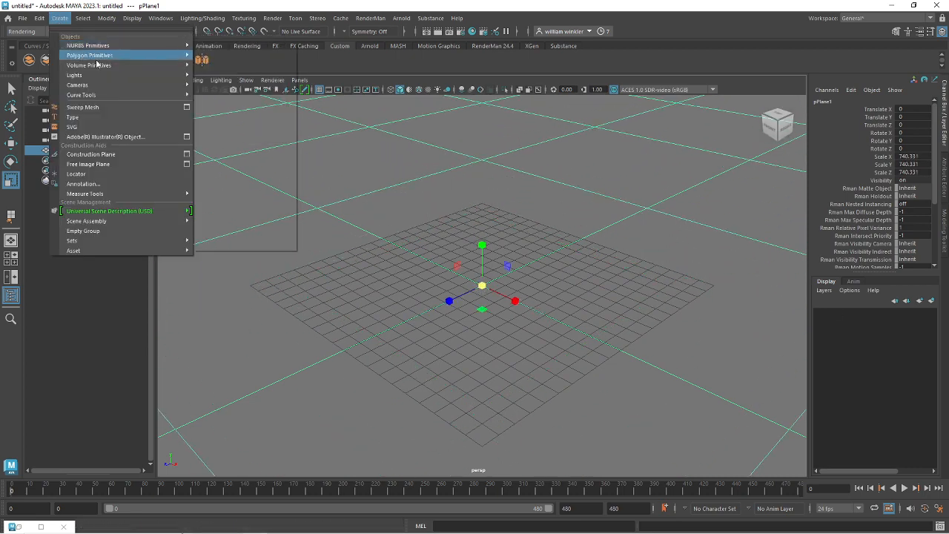
{"action": "left_click", "coordinate": [229, 67]}
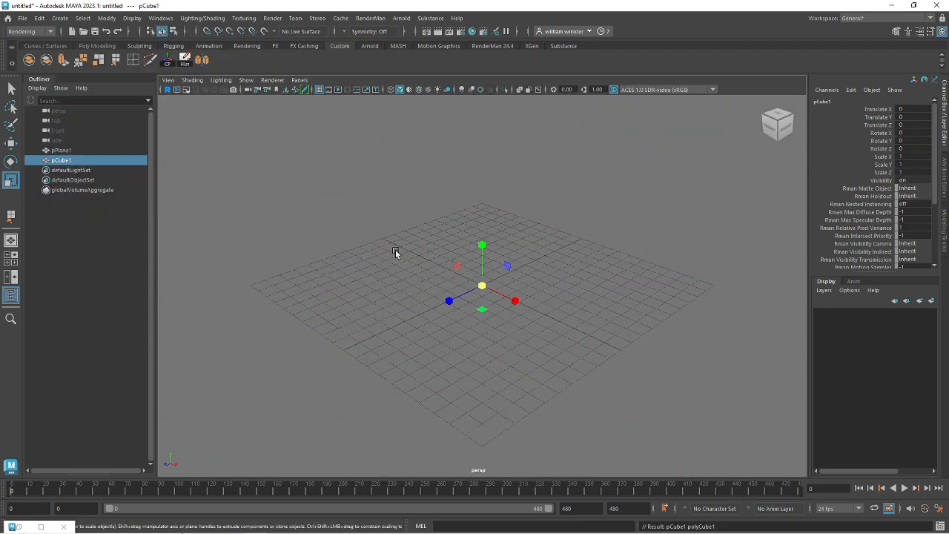
{"action": "left_click_drag", "start_coordinate": [482, 285], "coordinate": [547, 292]}
{"action": "key", "text": "e"}
{"action": "key", "text": "w"}
{"action": "left_click_drag", "start_coordinate": [482, 256], "coordinate": [475, 209]}
{"action": "left_click_drag", "start_coordinate": [504, 256], "coordinate": [375, 239]}
Tilt the cube to about -21.9, 20.2, -33.2 degrees in X, Y, Z and raise it to about Y 12.5
{"action": "key", "text": "e"}
{"action": "key", "text": "r"}
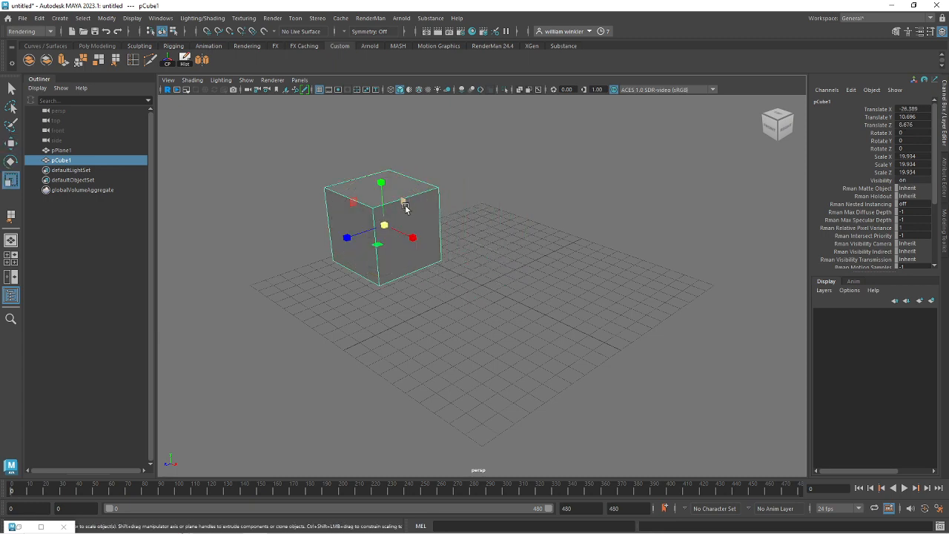
{"action": "key", "text": "e"}
{"action": "mouse_move", "coordinate": [382, 204]}
{"action": "left_mouse_down"}
{"action": "mouse_move", "coordinate": [413, 214]}
{"action": "mouse_move", "coordinate": [380, 175]}
{"action": "mouse_move", "coordinate": [369, 205]}
{"action": "left_mouse_up"}
{"action": "key", "text": "w"}
{"action": "key", "text": "e"}
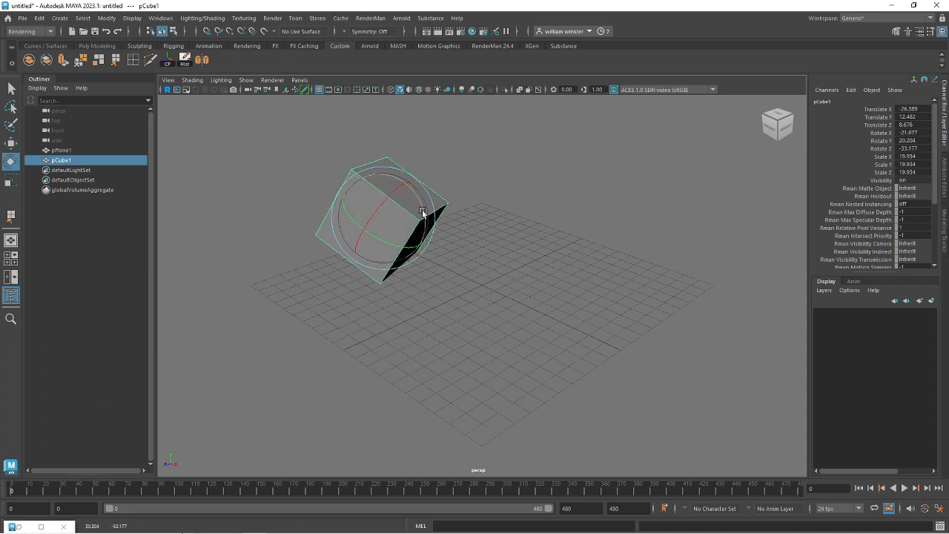
Create a polygon cone, scale it uniformly to about 15.8 and move it to about X -8.7, Y 18.6, Z -9.3
{"action": "left_click", "coordinate": [59, 18]}
{"action": "mouse_move", "coordinate": [115, 57]}
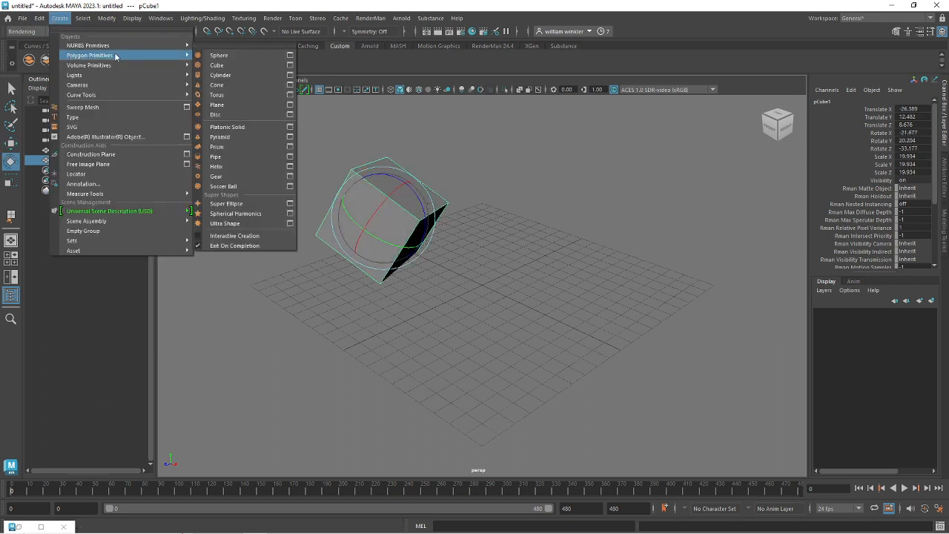
{"action": "left_click", "coordinate": [218, 85]}
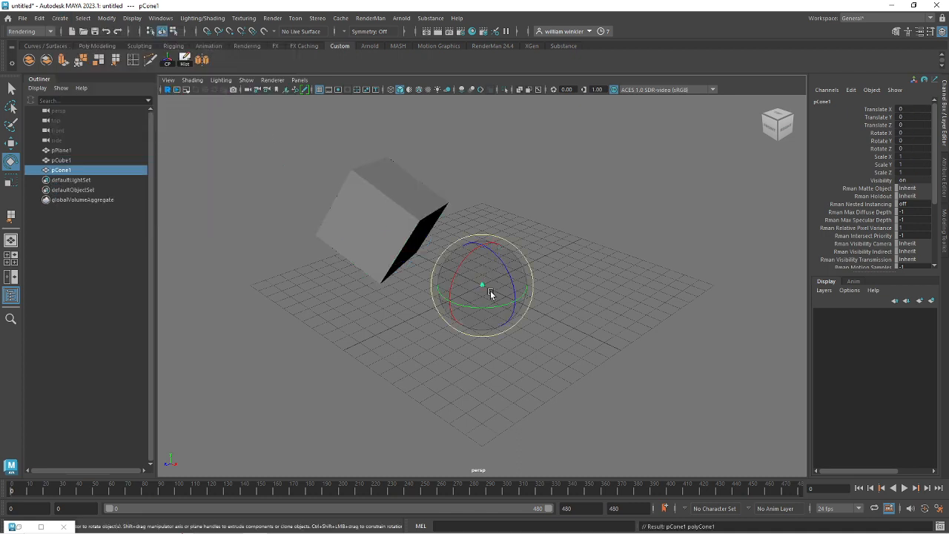
{"action": "key", "text": "r"}
{"action": "left_click_drag", "start_coordinate": [486, 291], "coordinate": [551, 289]}
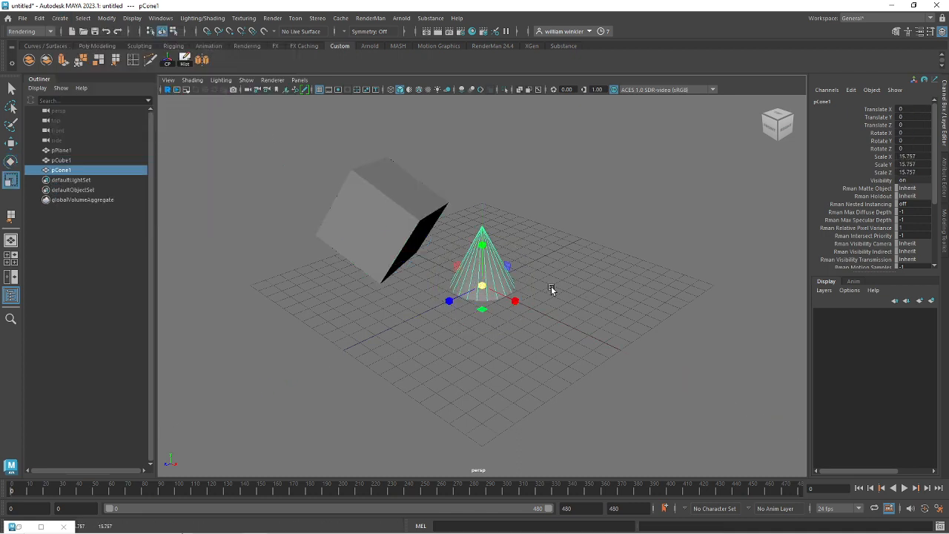
{"action": "key", "text": "w"}
{"action": "left_click_drag", "start_coordinate": [482, 248], "coordinate": [482, 170]}
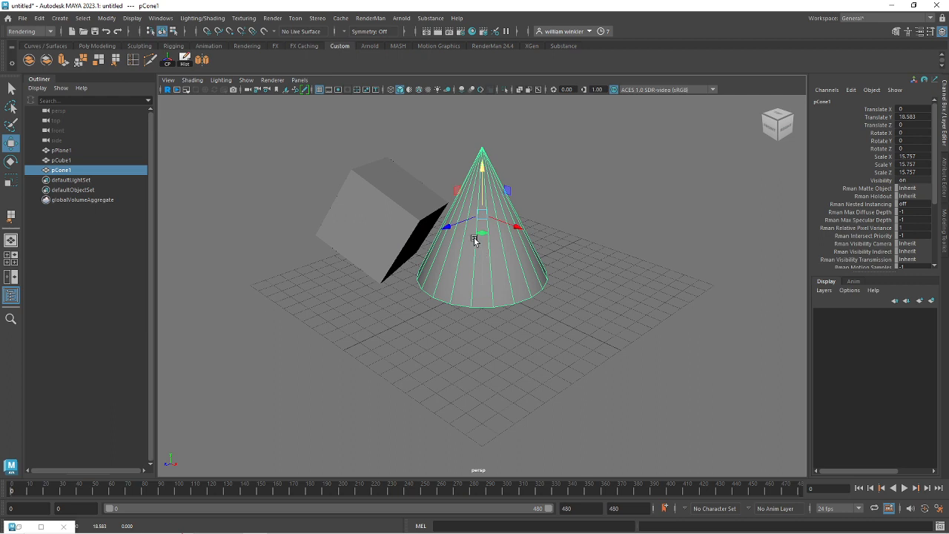
{"action": "left_click_drag", "start_coordinate": [444, 225], "coordinate": [519, 209]}
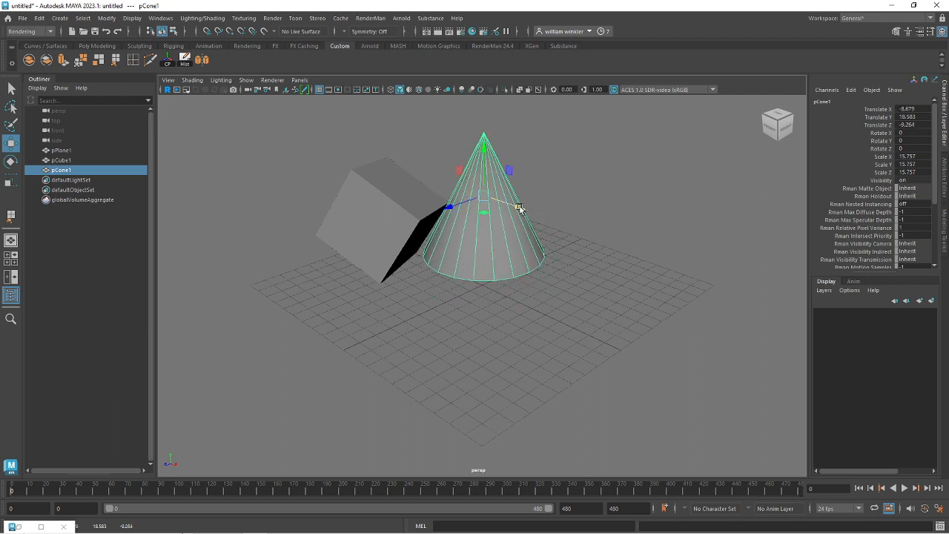
Create a polygon cylinder scaled to about 10.5, rotated about -0.8, -11.1, 18.5 degrees and placed at about X 0, Y 12.7, Z 7.6
{"action": "left_click", "coordinate": [59, 18]}
{"action": "mouse_move", "coordinate": [83, 58]}
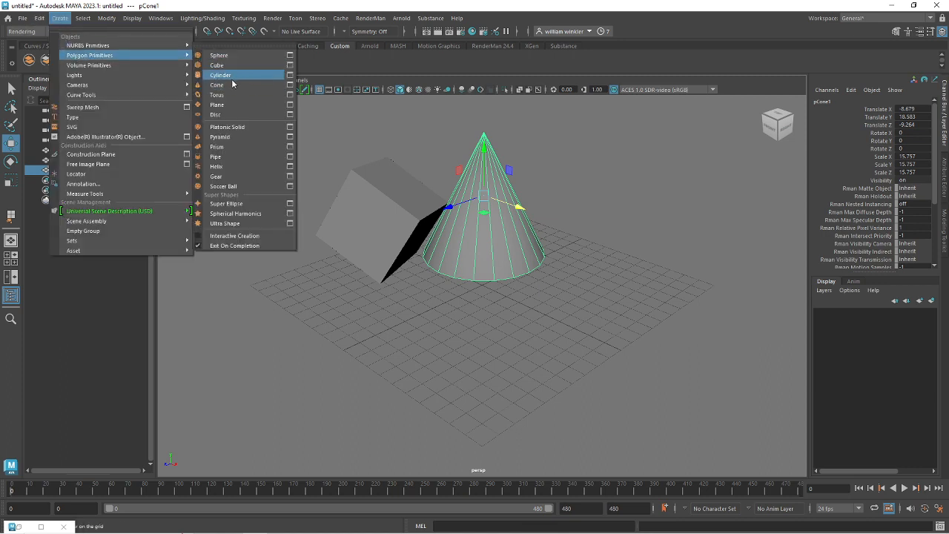
{"action": "left_click", "coordinate": [220, 75]}
{"action": "key", "text": "e"}
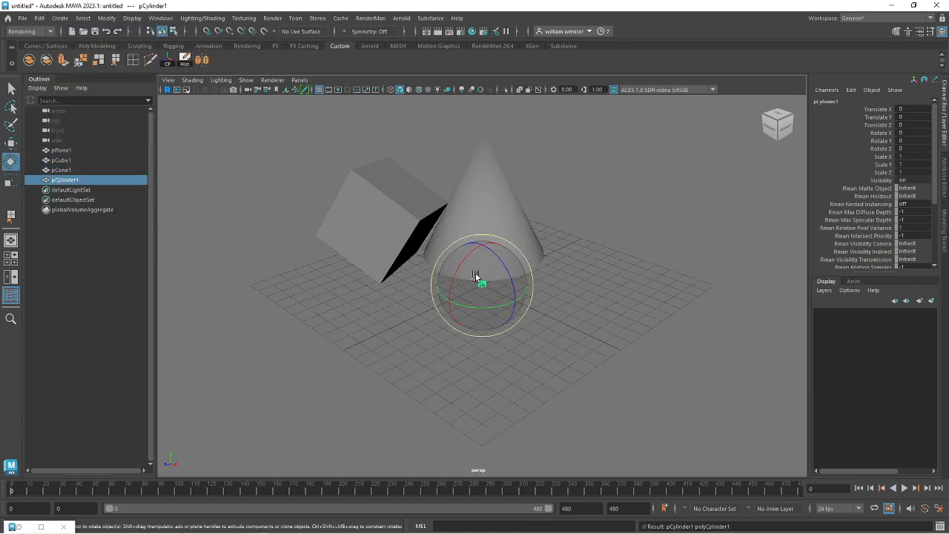
{"action": "key", "text": "r"}
{"action": "left_click_drag", "start_coordinate": [482, 283], "coordinate": [481, 199]}
{"action": "key", "text": "e"}
{"action": "key", "text": "w"}
{"action": "left_click_drag", "start_coordinate": [443, 252], "coordinate": [427, 258]}
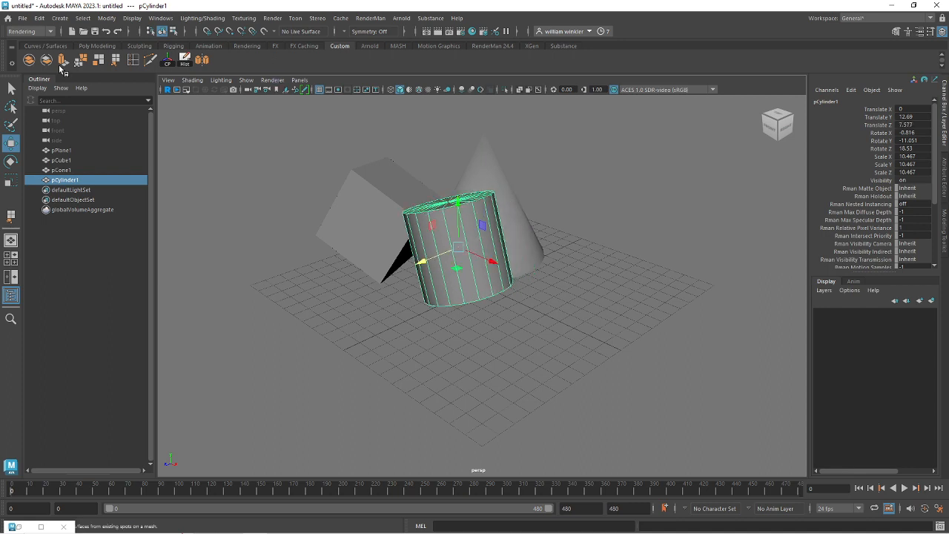
Create a polygon sphere, scale it uniformly to about 13.4 and move it forward to about Z 28.2
{"action": "left_click", "coordinate": [58, 18]}
{"action": "mouse_move", "coordinate": [111, 55]}
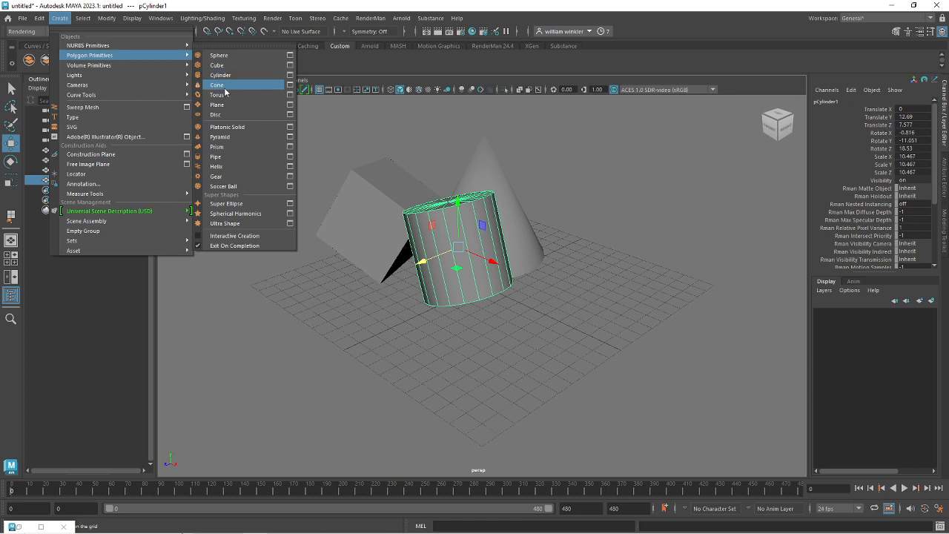
{"action": "left_click", "coordinate": [219, 55]}
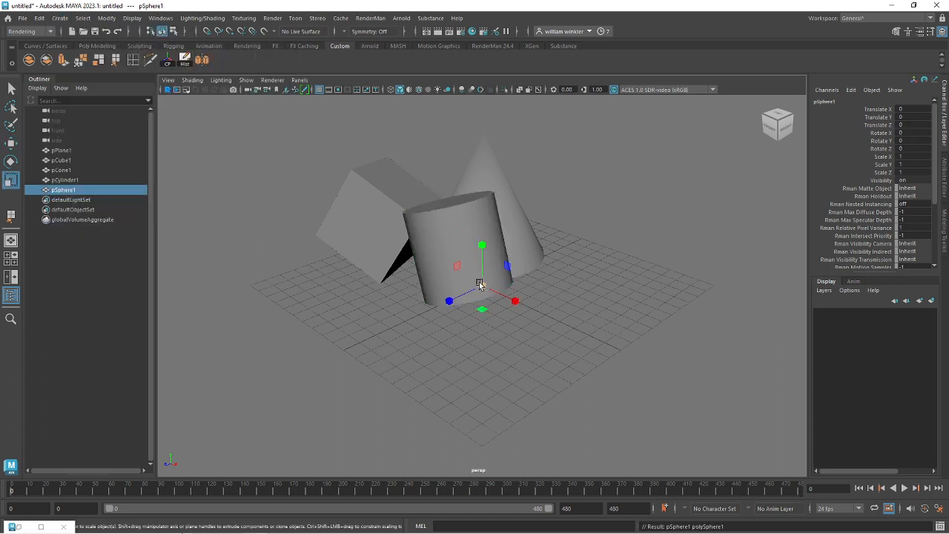
{"action": "left_click_drag", "start_coordinate": [480, 284], "coordinate": [574, 275]}
{"action": "key", "text": "e"}
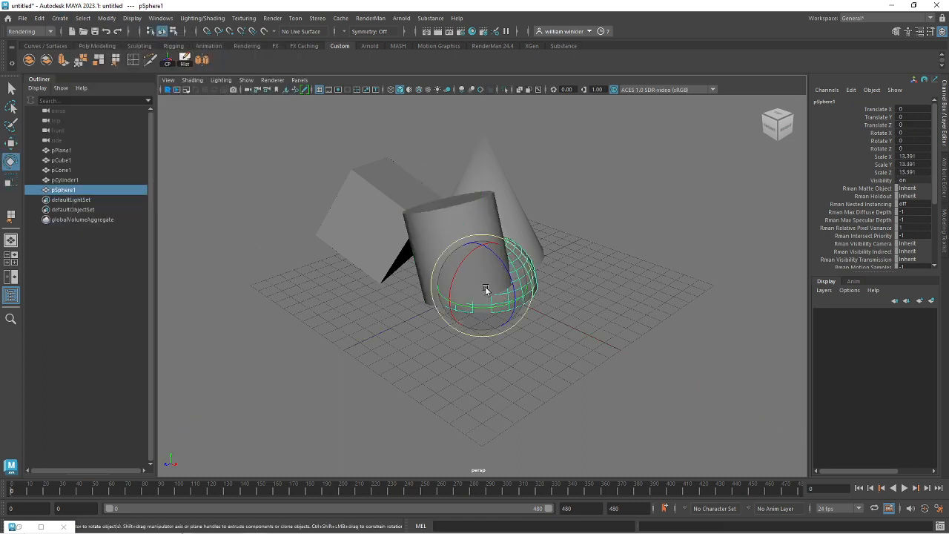
{"action": "key", "text": "w"}
{"action": "left_click_drag", "start_coordinate": [481, 288], "coordinate": [360, 335]}
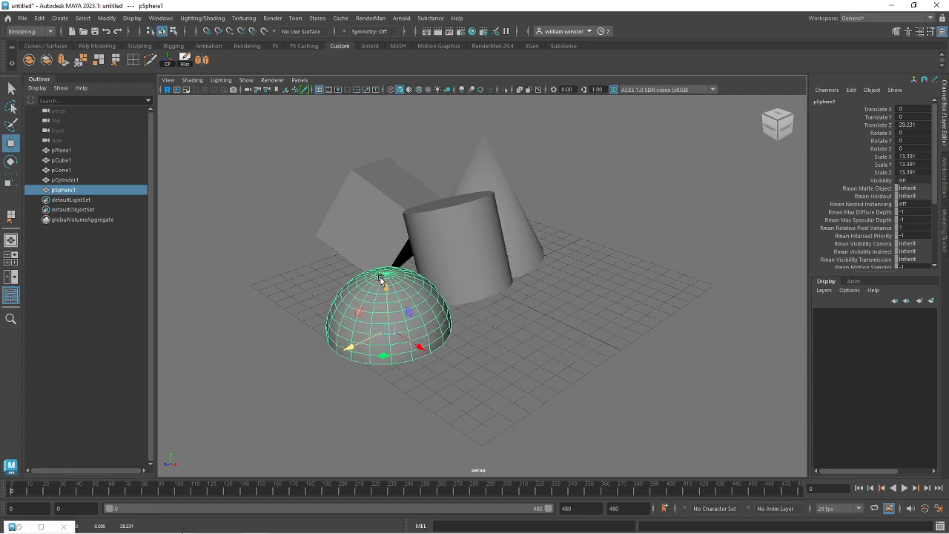
Move the sphere to about X -4.2, Y 12.5 and shrink it uniformly to a scale of about 9.1
{"action": "left_click_drag", "start_coordinate": [381, 279], "coordinate": [381, 226]}
{"action": "mouse_move", "coordinate": [417, 290]}
{"action": "left_mouse_down"}
{"action": "mouse_move", "coordinate": [367, 270]}
{"action": "mouse_move", "coordinate": [338, 272]}
{"action": "mouse_move", "coordinate": [398, 277]}
{"action": "mouse_move", "coordinate": [401, 287]}
{"action": "left_mouse_up"}
{"action": "key", "text": "r"}
{"action": "key", "text": "e"}
{"action": "key", "text": "w"}
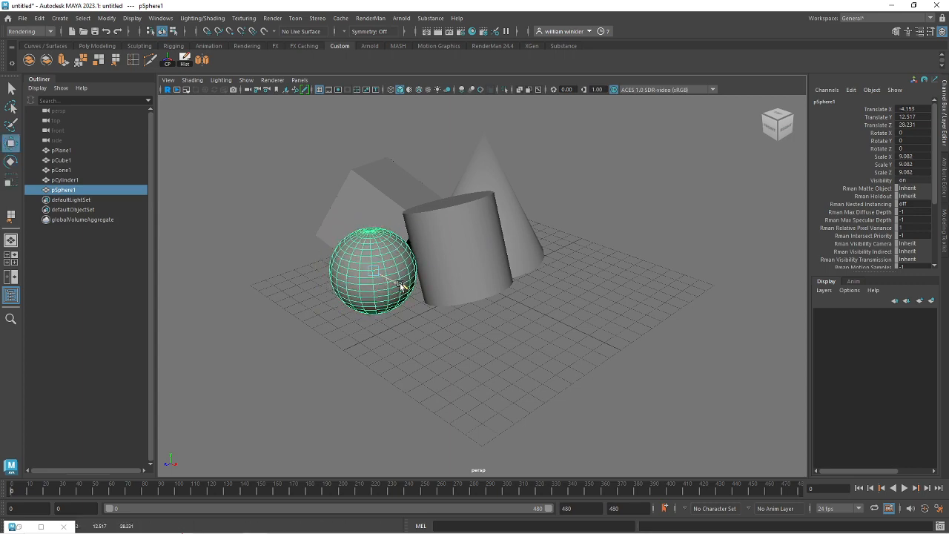
Lower the sphere onto the ground at about Y 8.9 and raise the cylinder to about Y 13.2
{"action": "left_click_drag", "start_coordinate": [489, 285], "coordinate": [499, 260], "text": "alt"}
{"action": "right_click_drag", "start_coordinate": [477, 249], "coordinate": [532, 235], "text": "alt"}
{"action": "left_click_drag", "start_coordinate": [343, 176], "coordinate": [354, 210]}
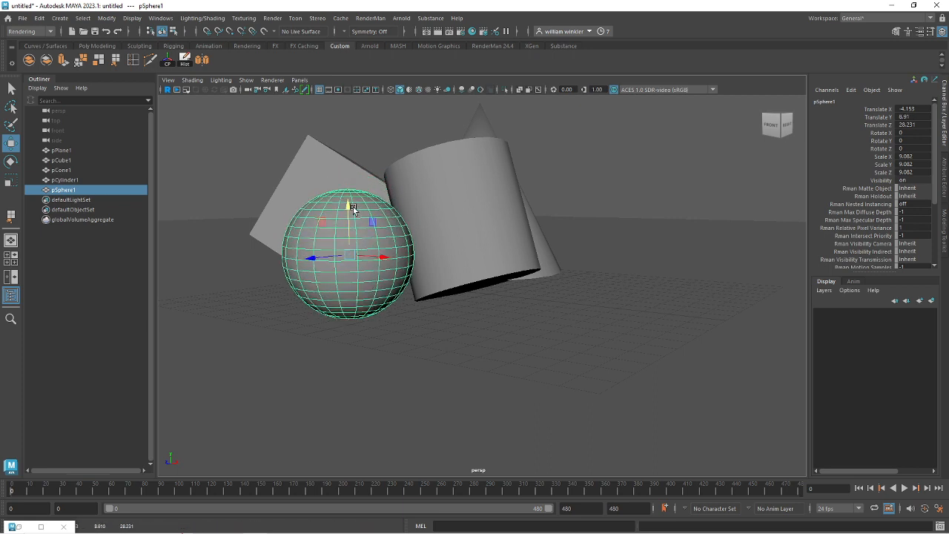
{"action": "left_click", "coordinate": [437, 183]}
{"action": "left_click_drag", "start_coordinate": [463, 178], "coordinate": [458, 174]}
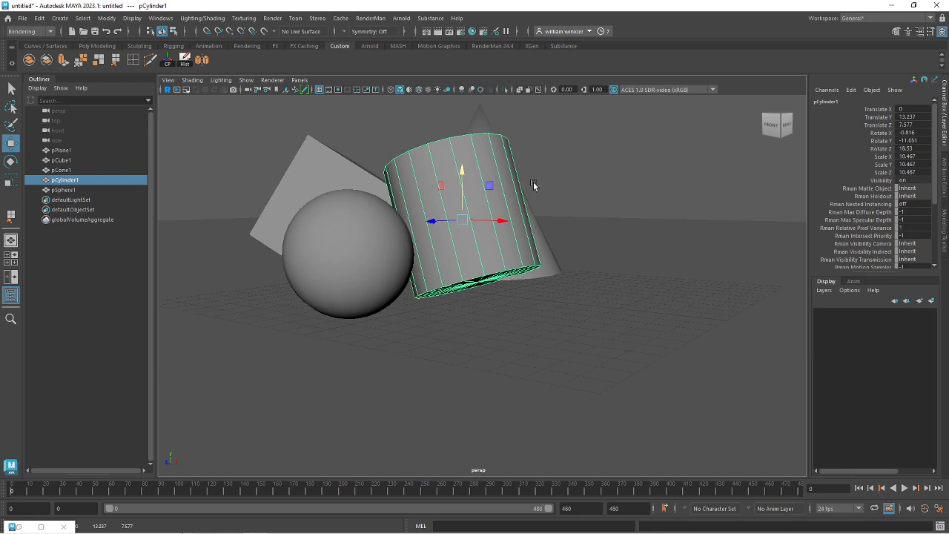
Lower the cone to about Y 15.7 and lower the tilted cylinder to about Y 13.1
{"action": "left_click", "coordinate": [540, 252]}
{"action": "left_click_drag", "start_coordinate": [480, 138], "coordinate": [480, 157]}
{"action": "left_click", "coordinate": [291, 191]}
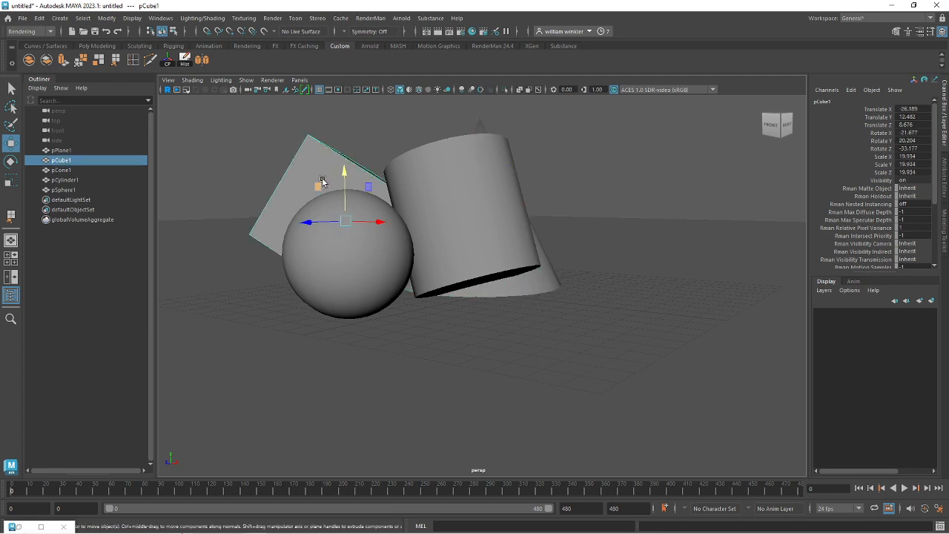
{"action": "left_click", "coordinate": [452, 278]}
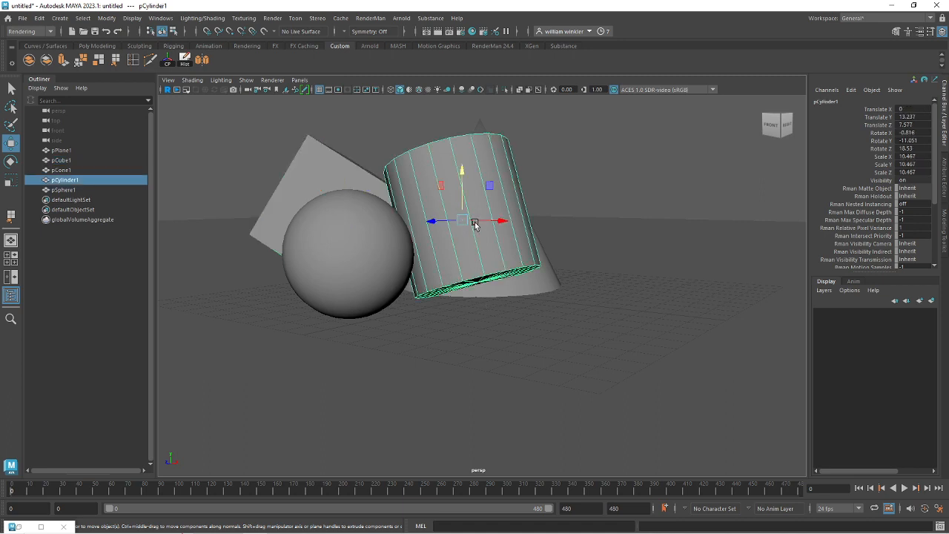
{"action": "left_click_drag", "start_coordinate": [467, 178], "coordinate": [461, 176]}
{"action": "left_click_drag", "start_coordinate": [493, 228], "coordinate": [475, 252], "text": "alt"}
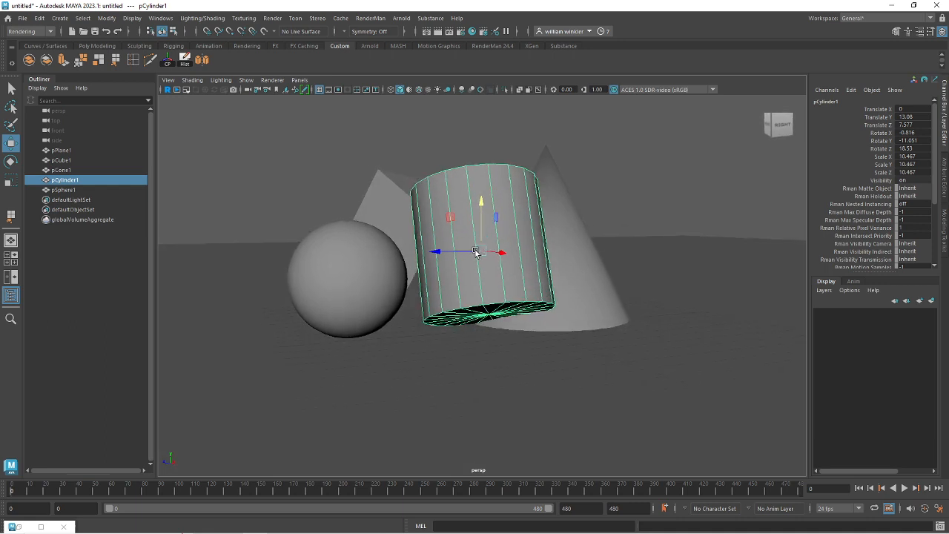
Move the cube along Z to about 16.1 and shift the sphere farther away from the cylinder
{"action": "left_click", "coordinate": [370, 205]}
{"action": "left_click_drag", "start_coordinate": [382, 250], "coordinate": [339, 248]}
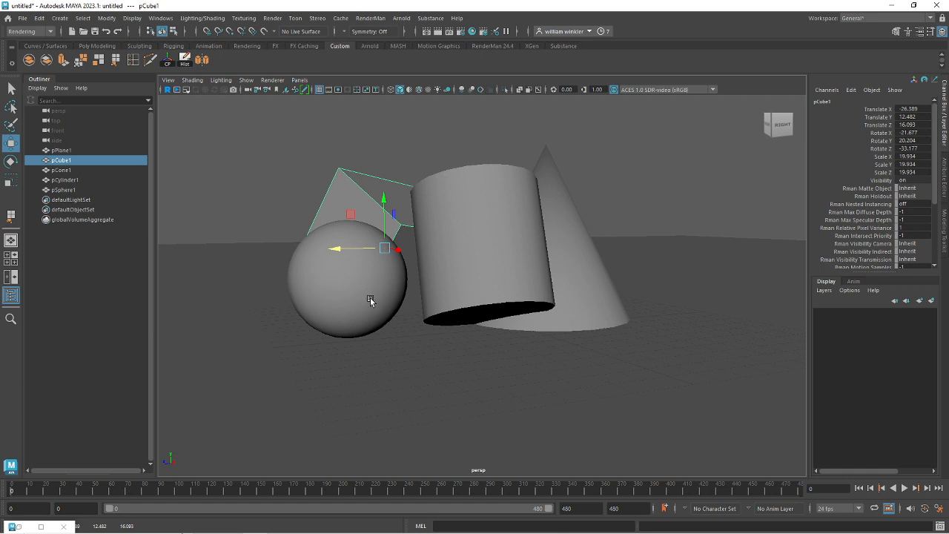
{"action": "left_click", "coordinate": [370, 298]}
{"action": "left_click_drag", "start_coordinate": [356, 280], "coordinate": [307, 285]}
Nudge the cylinder slightly along Z and move the cone away from it to about Z -14.6
{"action": "left_click", "coordinate": [432, 265]}
{"action": "key", "text": "ctrl+z"}
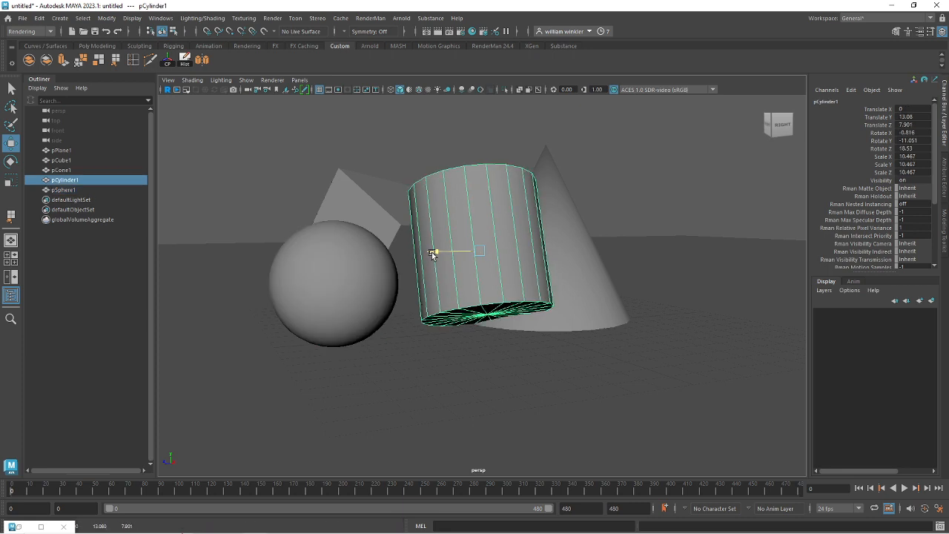
{"action": "left_click", "coordinate": [552, 264]}
{"action": "left_click_drag", "start_coordinate": [503, 233], "coordinate": [535, 232]}
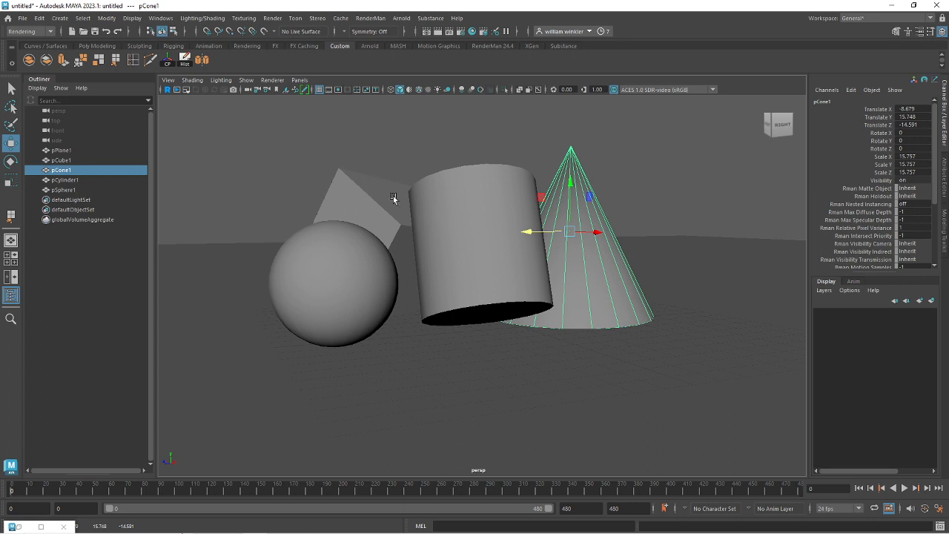
Scale the ground plane uniformly to about 1099 and rotate it about the Y axis to about -23.2 degrees
{"action": "left_click", "coordinate": [243, 285]}
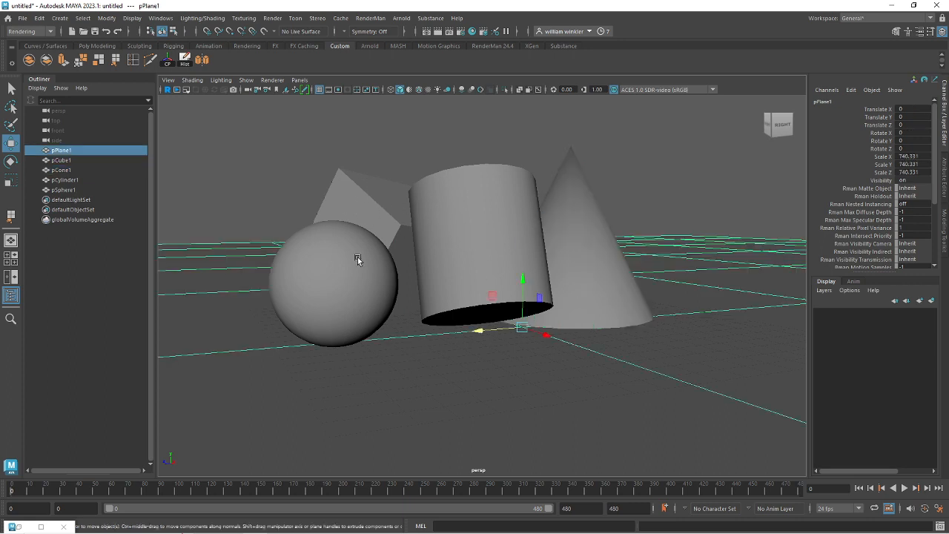
{"action": "key", "text": "r"}
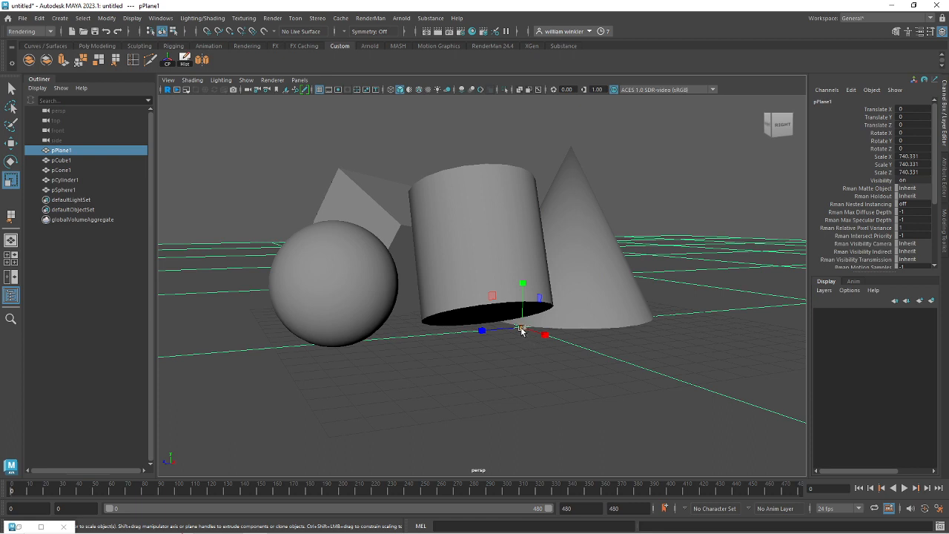
{"action": "left_click_drag", "start_coordinate": [521, 328], "coordinate": [772, 306]}
{"action": "left_click_drag", "start_coordinate": [523, 328], "coordinate": [629, 304]}
{"action": "key", "text": "e"}
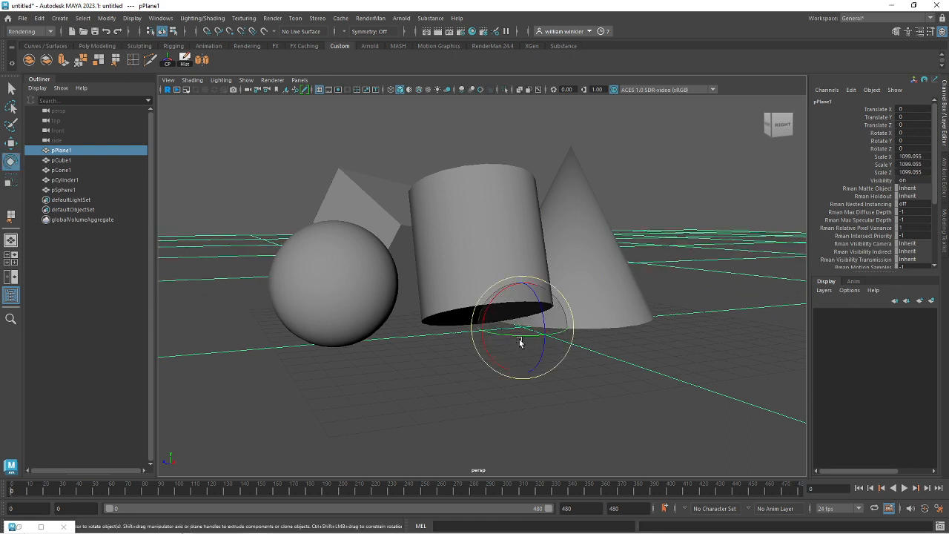
{"action": "left_click_drag", "start_coordinate": [532, 338], "coordinate": [514, 339]}
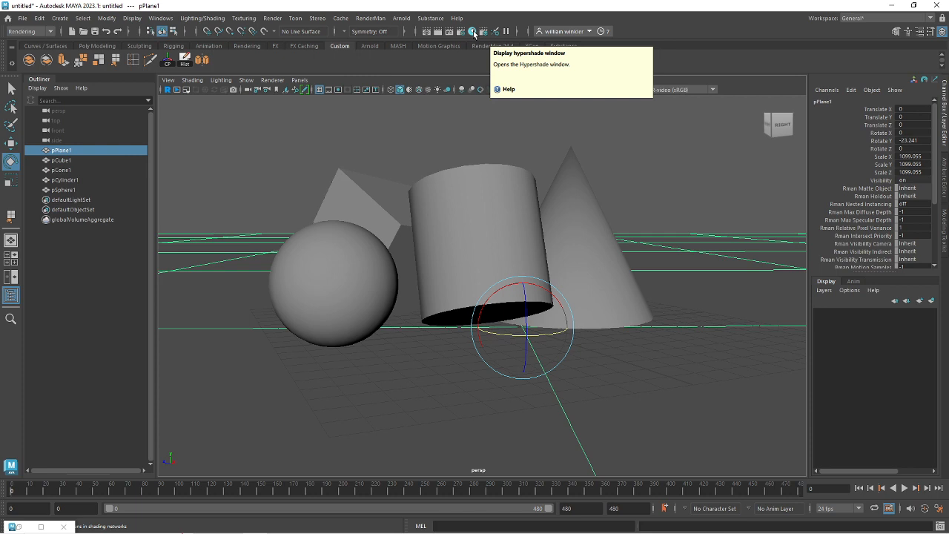
Open the Hypershade, maximize its window and widen the node creation area
{"action": "left_click", "coordinate": [160, 18]}
{"action": "mouse_move", "coordinate": [194, 98]}
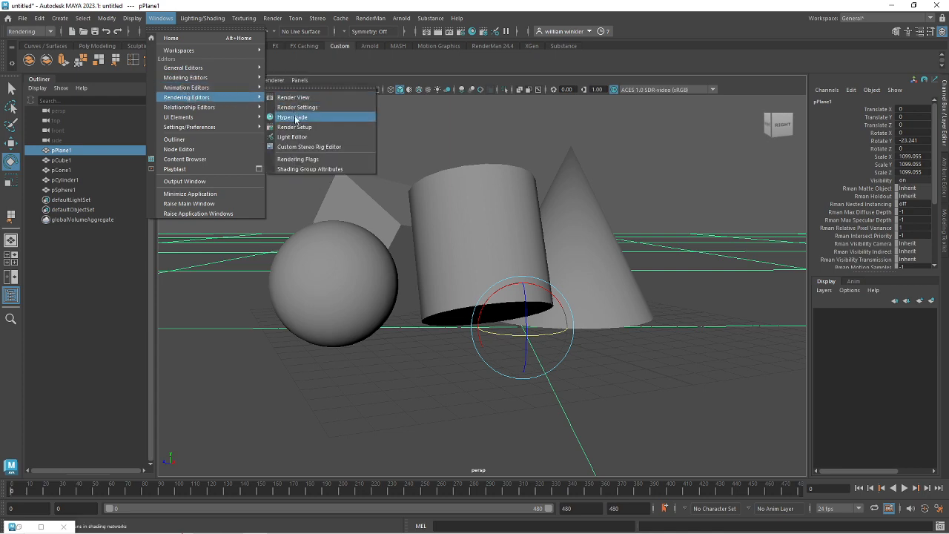
{"action": "left_click", "coordinate": [471, 32]}
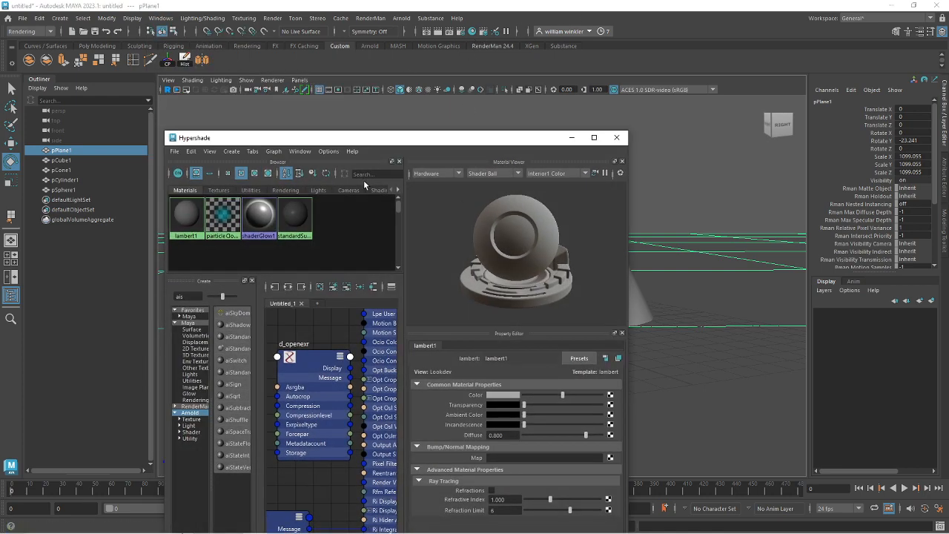
{"action": "left_click_drag", "start_coordinate": [378, 142], "coordinate": [473, 58]}
{"action": "double_click", "coordinate": [472, 58]}
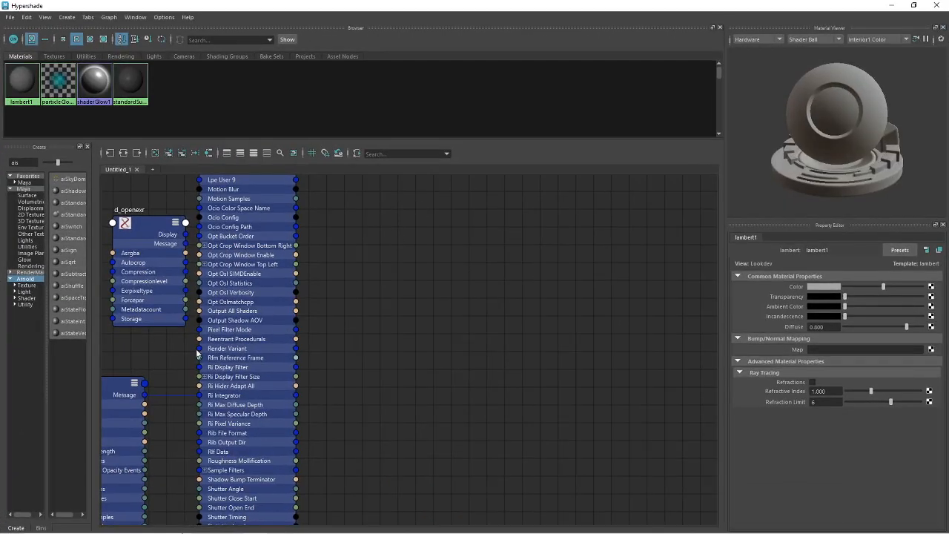
{"action": "left_click_drag", "start_coordinate": [93, 258], "coordinate": [241, 258]}
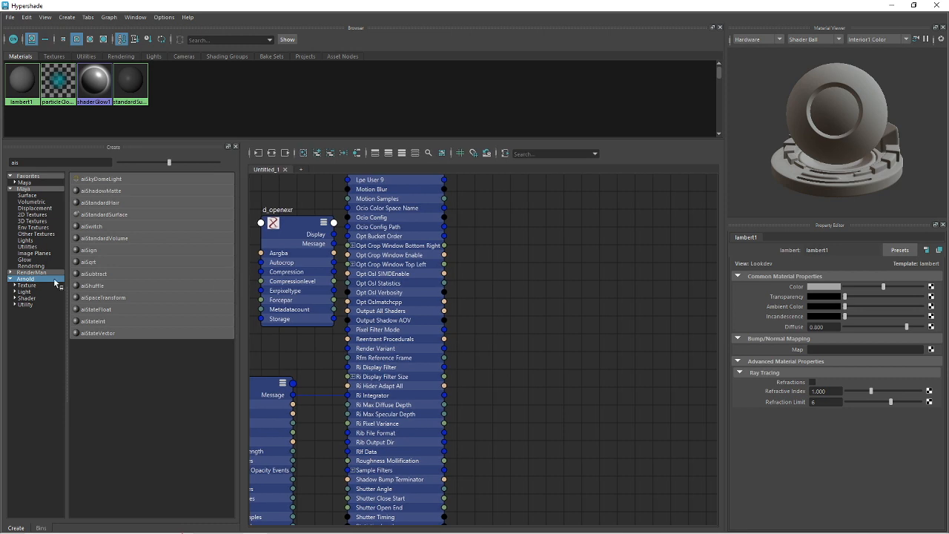
Filter the creatable nodes by "ais" and create an aiStandardSurface material
{"action": "left_click", "coordinate": [32, 162]}
{"action": "key", "text": "BackSpace"}
{"action": "key", "text": "BackSpace"}
{"action": "key", "text": "BackSpace"}
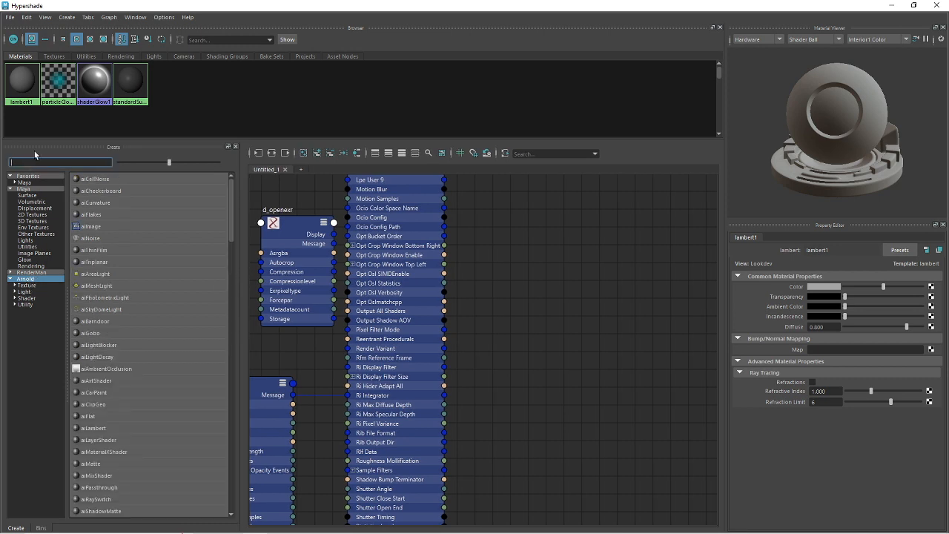
{"action": "type", "text": "ais"}
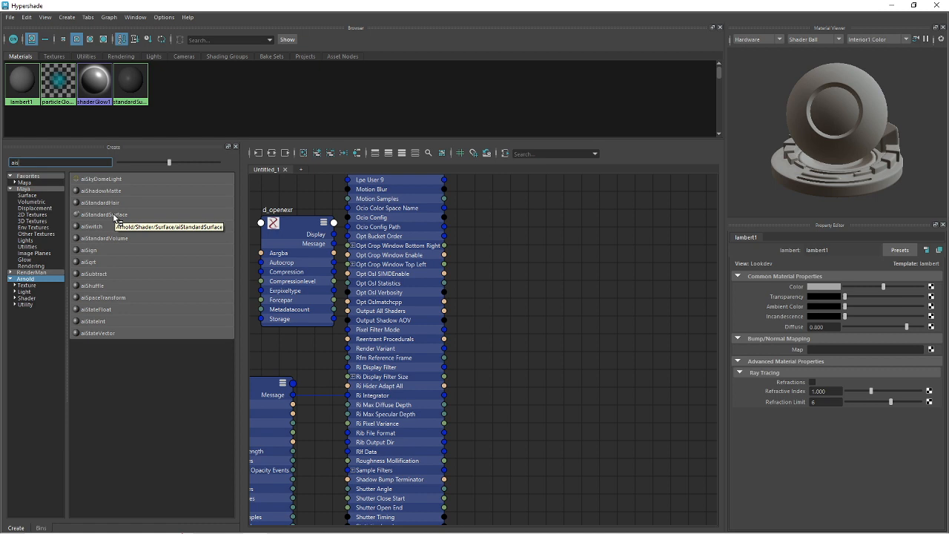
{"action": "left_click", "coordinate": [115, 217]}
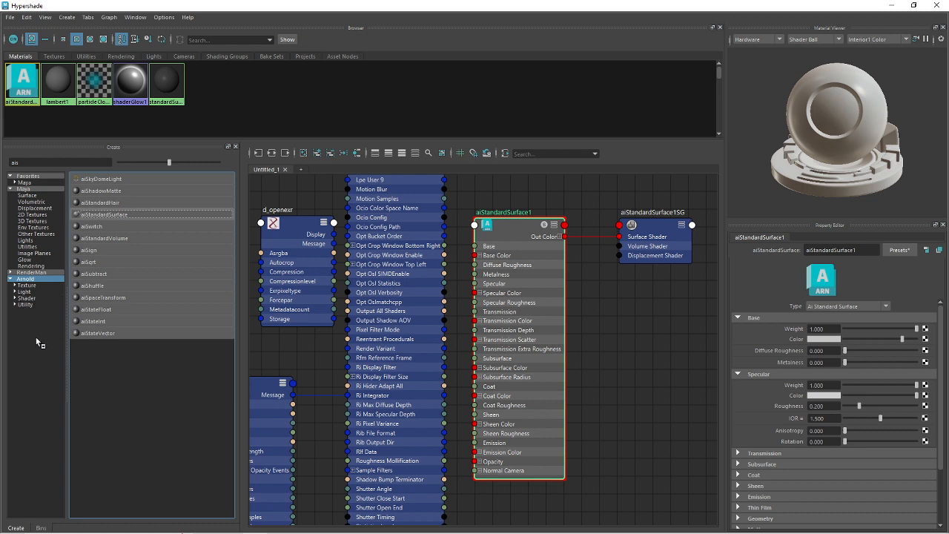
{"action": "left_click", "coordinate": [34, 162]}
{"action": "key", "text": "BackSpace"}
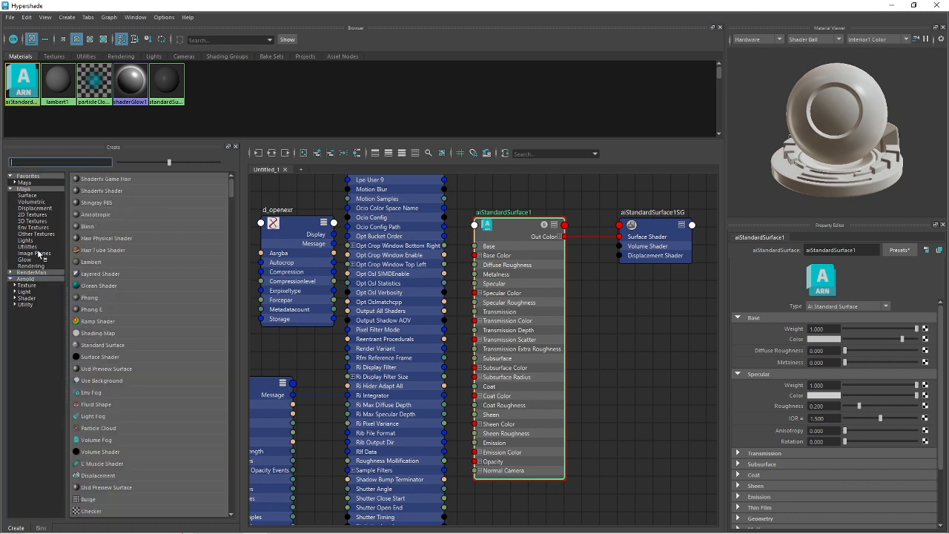
{"action": "left_click", "coordinate": [37, 281]}
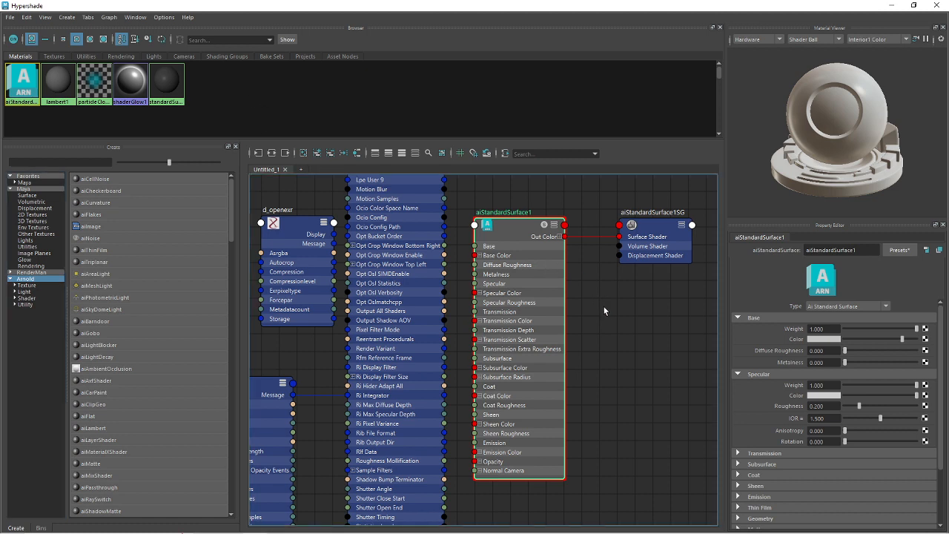
{"action": "key", "text": "Tab"}
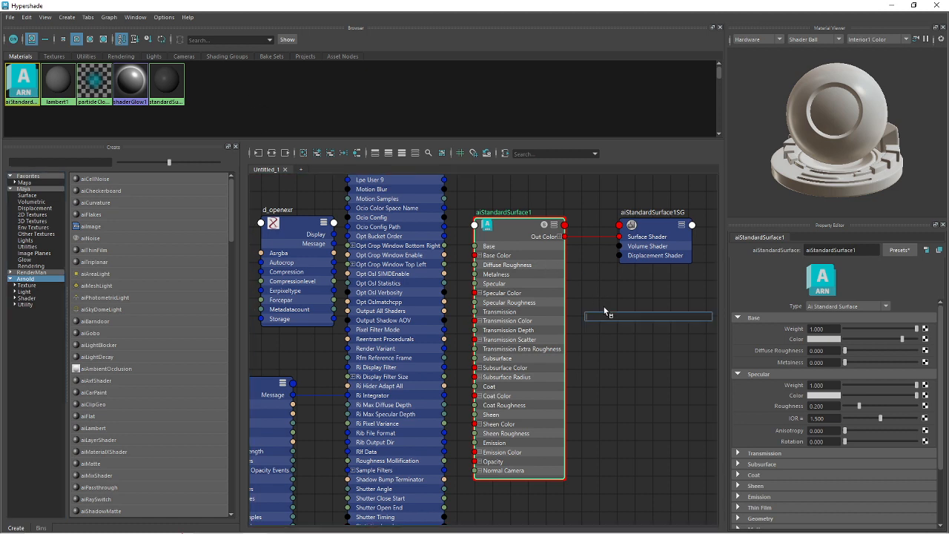
{"action": "type", "text": "ais"}
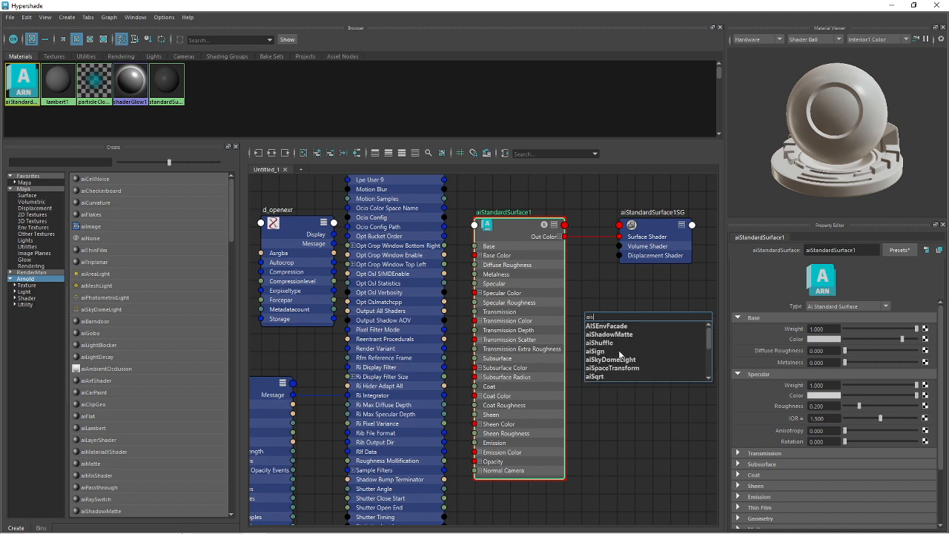
{"action": "type", "text": "t"}
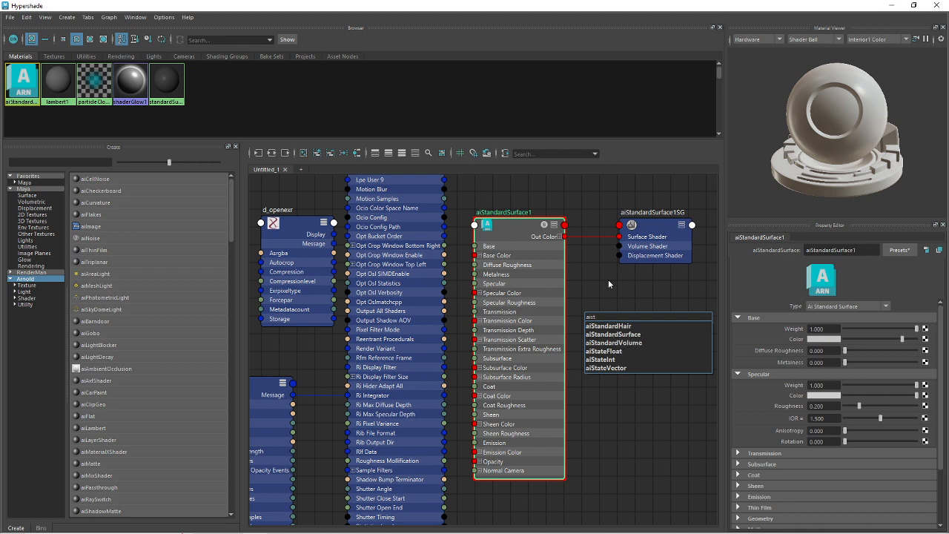
{"action": "key", "text": "Escape"}
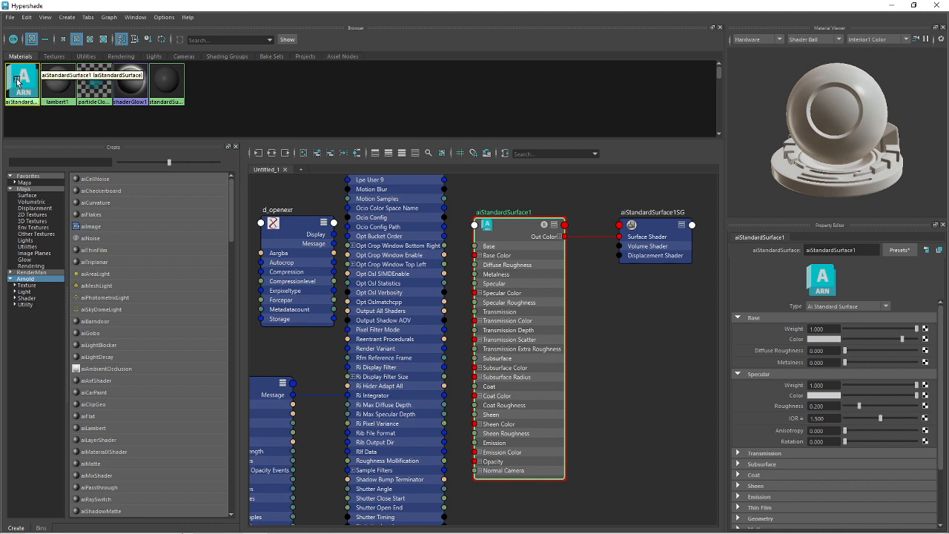
Rename the new aiStandardSurface material to M_Cube
{"action": "left_click", "coordinate": [873, 249]}
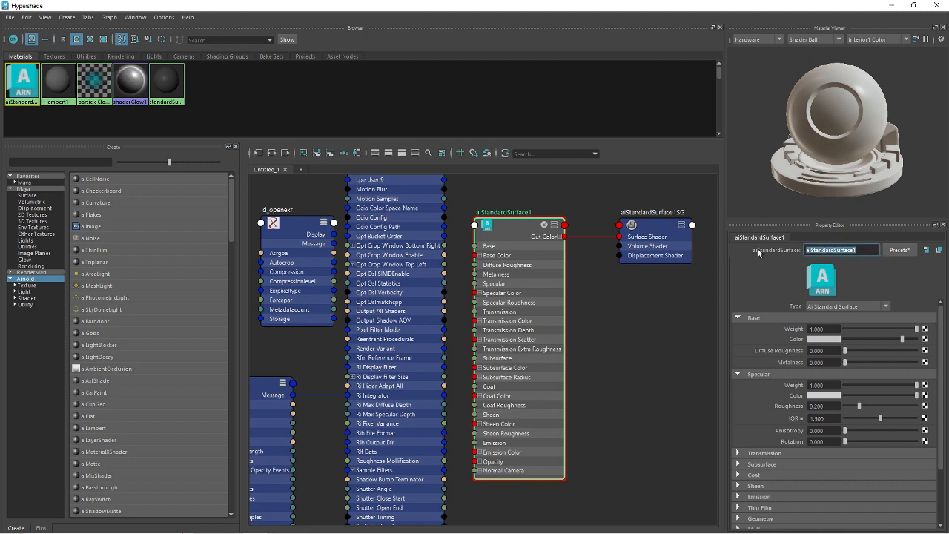
{"action": "type", "text": "M_Cube"}
{"action": "key", "text": "Return"}
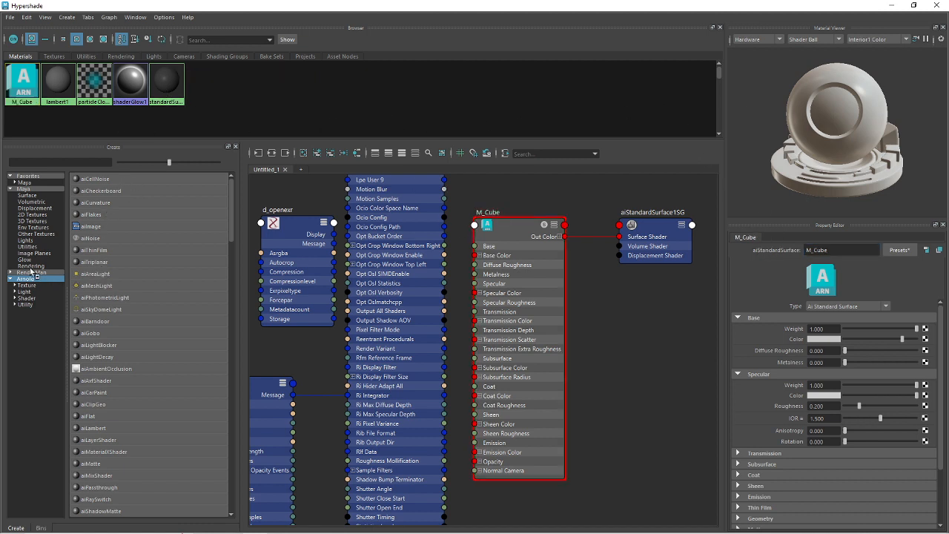
Filter the creatable nodes by "ais", create a second aiStandardSurface material and name it M_Cylinder
{"action": "left_click", "coordinate": [49, 162]}
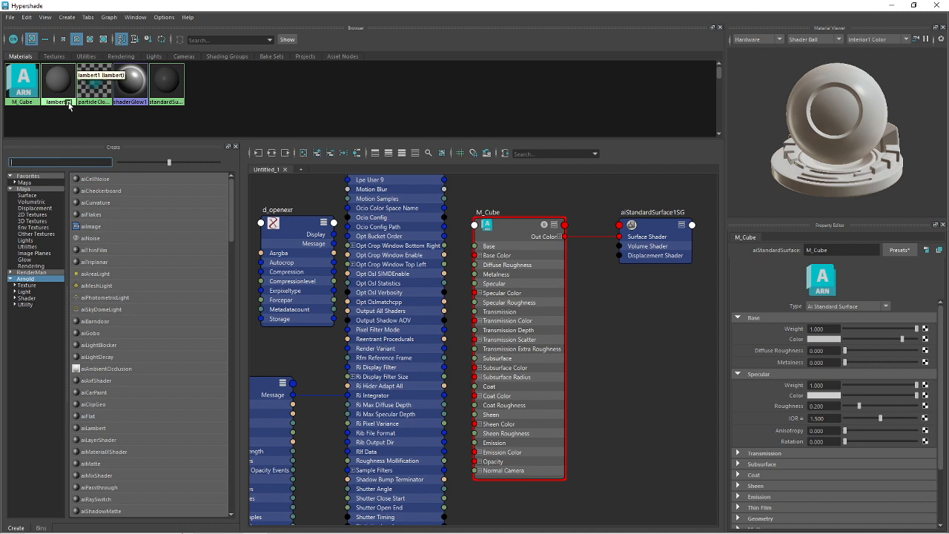
{"action": "type", "text": "ais"}
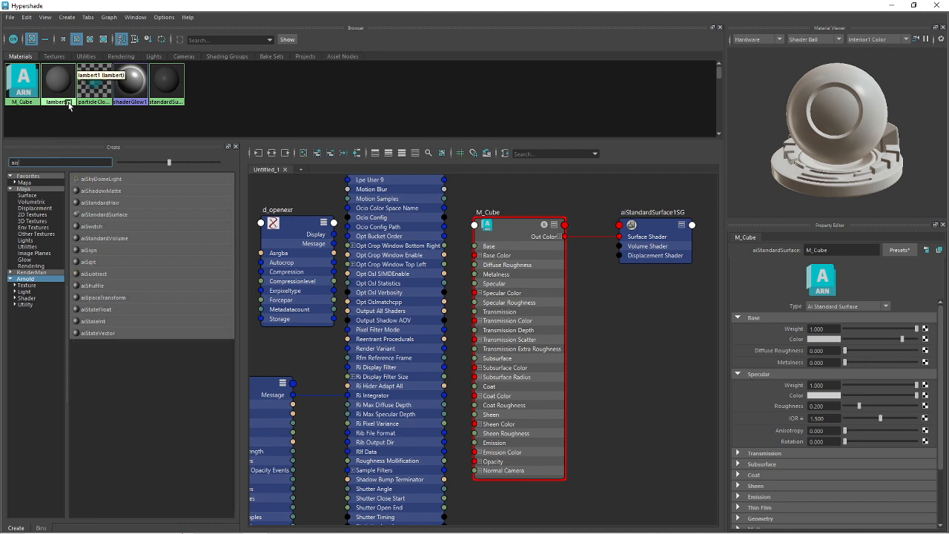
{"action": "left_click", "coordinate": [123, 213]}
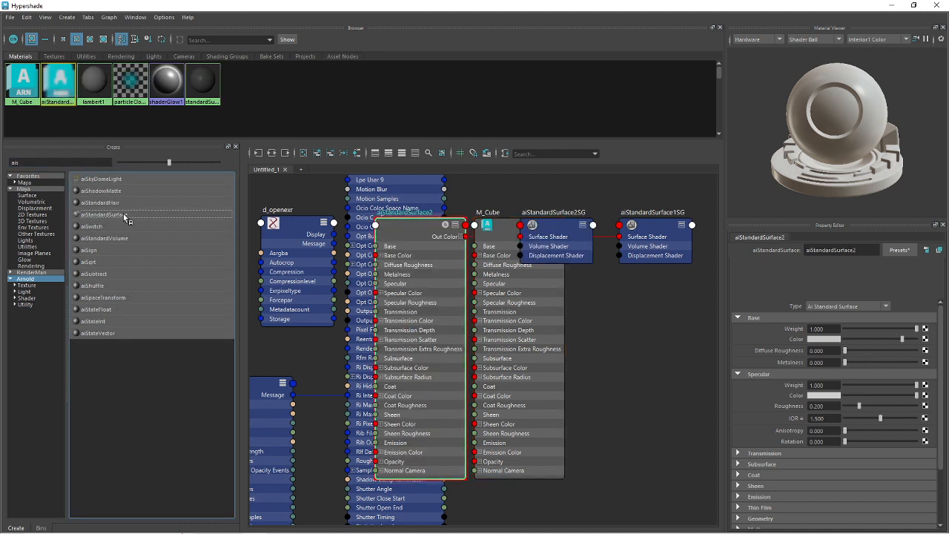
{"action": "double_click", "coordinate": [860, 254]}
{"action": "type", "text": "M_Cylinder"}
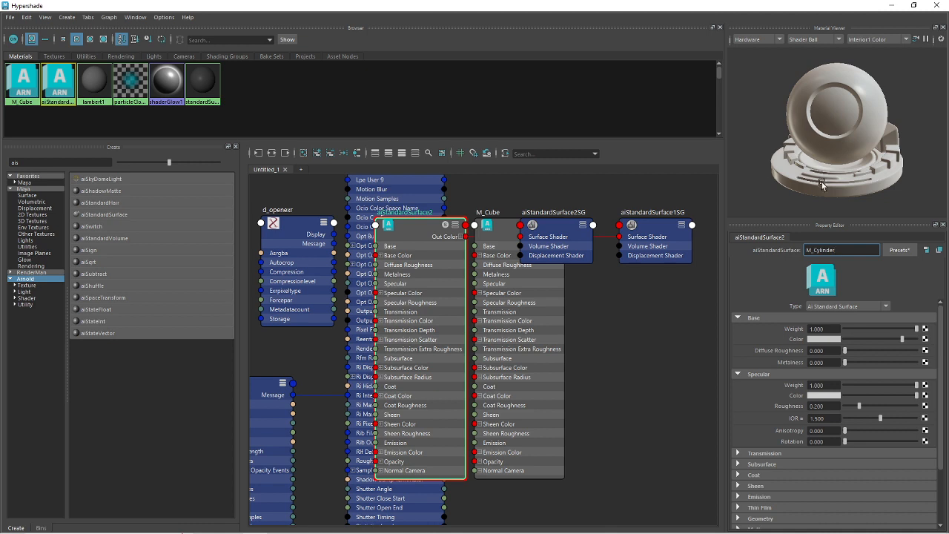
{"action": "left_click", "coordinate": [381, 82]}
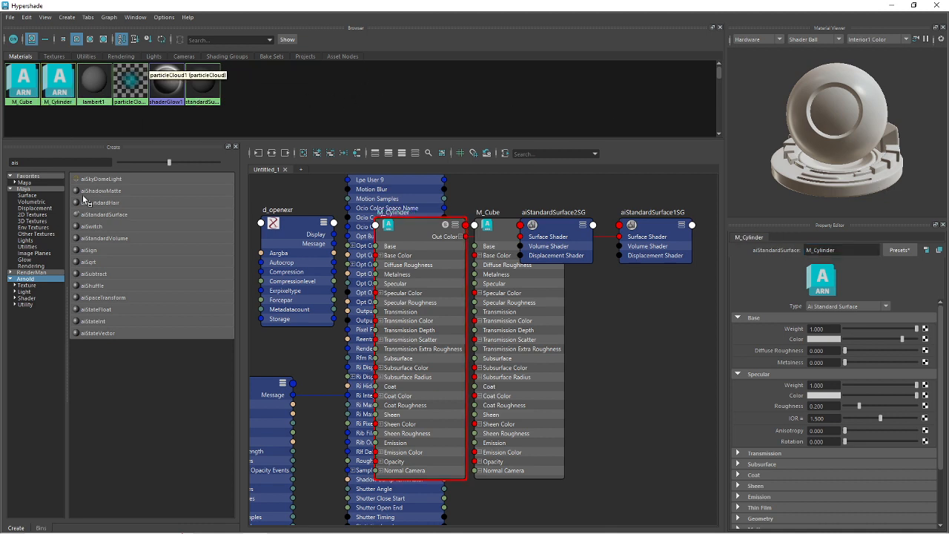
Create a third aiStandardSurface material and name it M_Ground
{"action": "left_click", "coordinate": [123, 216]}
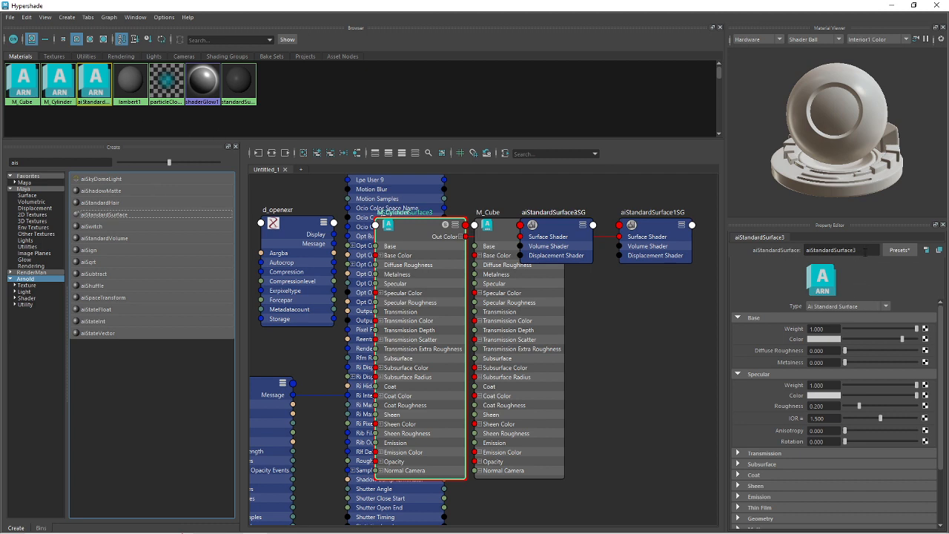
{"action": "double_click", "coordinate": [864, 251]}
{"action": "type", "text": "A"}
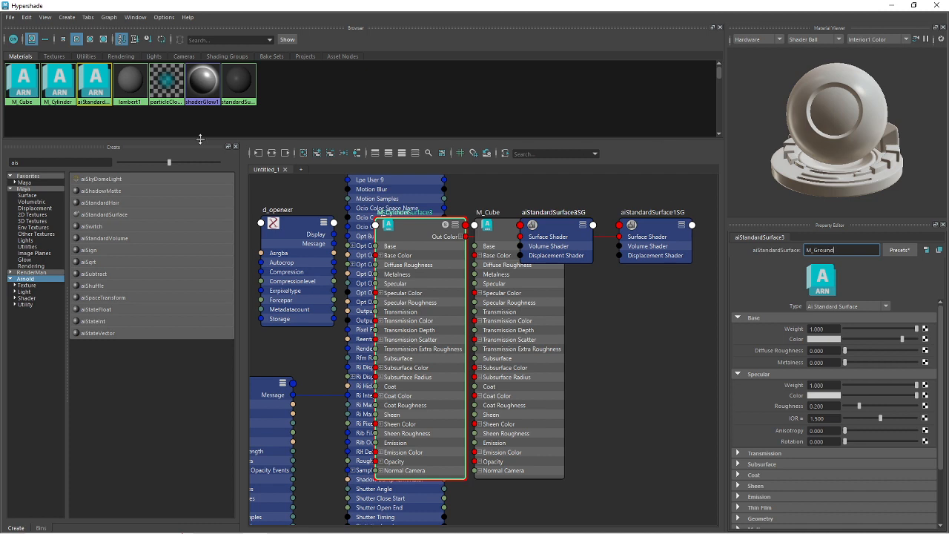
{"action": "key", "text": "Return"}
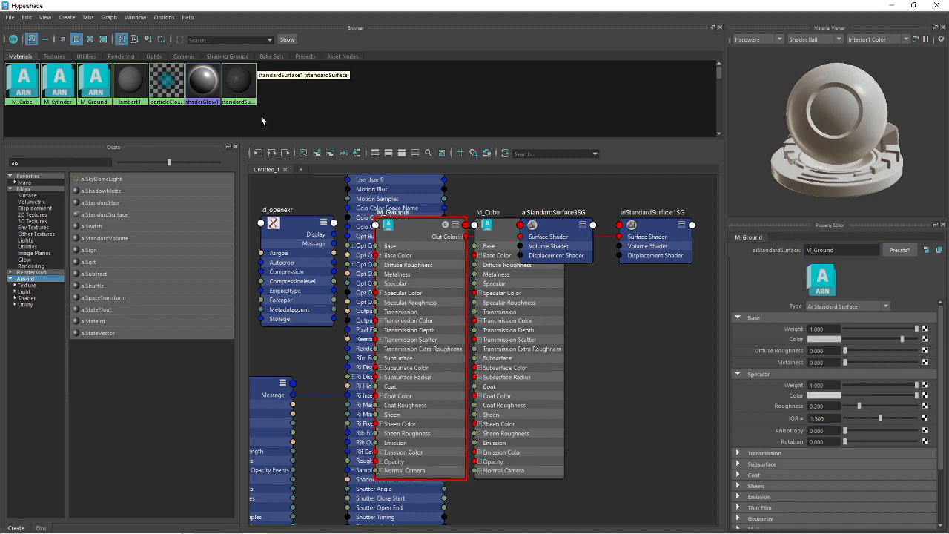
Create a fourth aiStandardSurface material and name it M_Cone
{"action": "left_click", "coordinate": [104, 214]}
{"action": "left_click", "coordinate": [837, 250]}
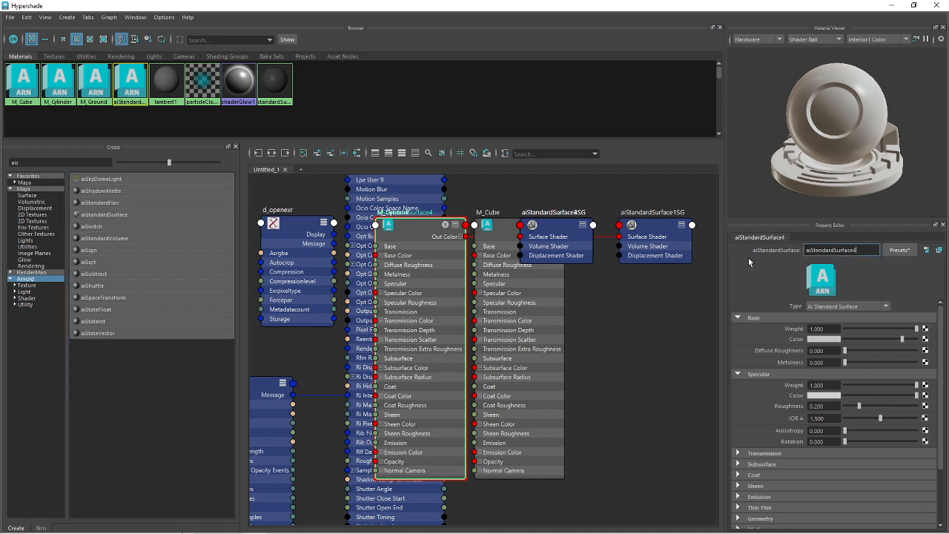
{"action": "left_click_drag", "start_coordinate": [855, 250], "coordinate": [781, 252]}
{"action": "type", "text": "M_Cone"}
{"action": "key", "text": "Return"}
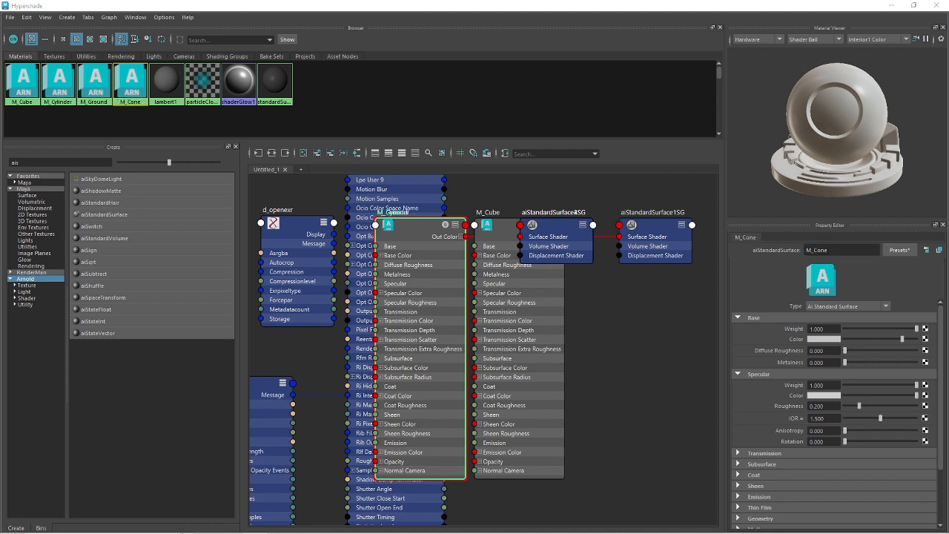
Create a fifth aiStandardSurface material and name it M_Sphere
{"action": "left_click", "coordinate": [111, 214]}
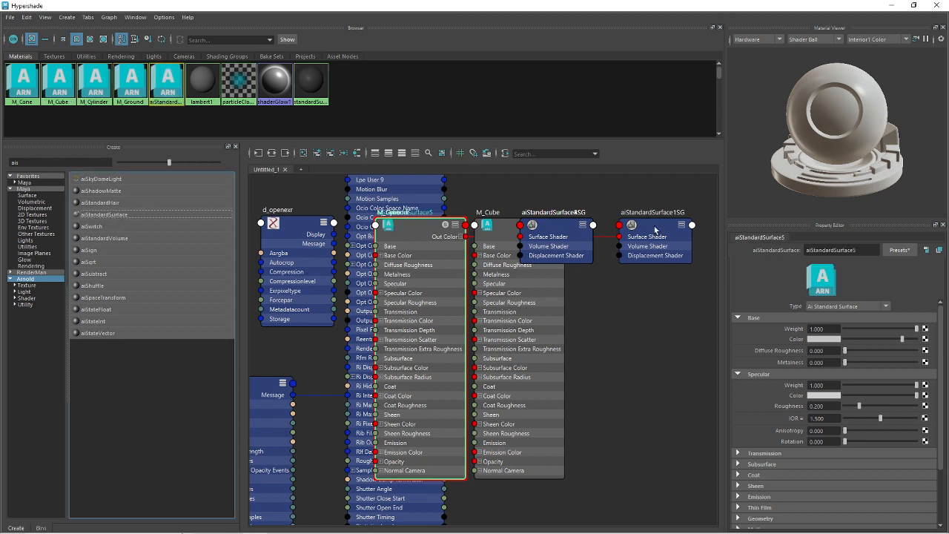
{"action": "left_click_drag", "start_coordinate": [870, 250], "coordinate": [758, 255]}
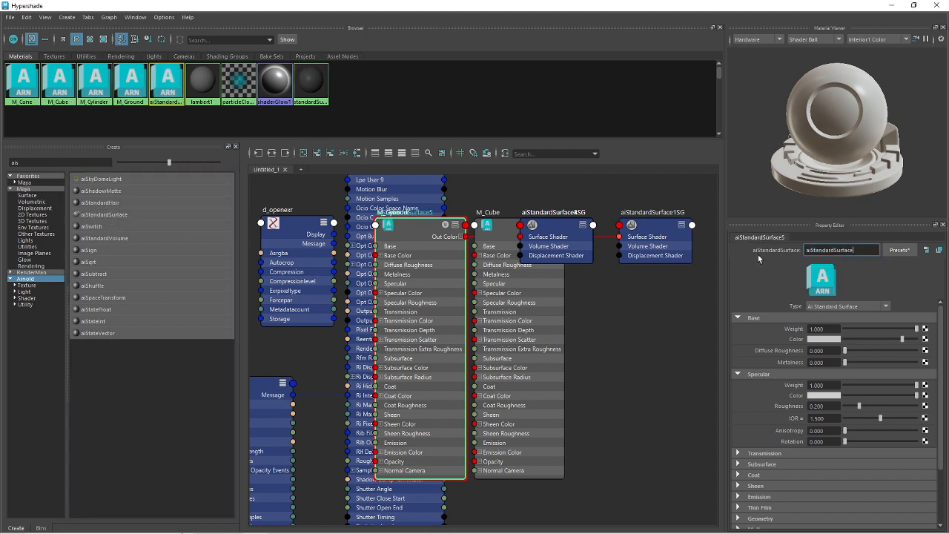
{"action": "key", "text": "BackSpace"}
{"action": "key", "text": "BackSpace"}
{"action": "key", "text": "BackSpace"}
{"action": "key", "text": "BackSpace"}
{"action": "key", "text": "BackSpace"}
{"action": "key", "text": "BackSpace"}
{"action": "key", "text": "BackSpace"}
{"action": "key", "text": "BackSpace"}
{"action": "key", "text": "BackSpace"}
{"action": "key", "text": "BackSpace"}
{"action": "key", "text": "BackSpace"}
{"action": "key", "text": "BackSpace"}
{"action": "key", "text": "BackSpace"}
{"action": "key", "text": "BackSpace"}
{"action": "key", "text": "BackSpace"}
{"action": "key", "text": "BackSpace"}
{"action": "key", "text": "BackSpace"}
{"action": "key", "text": "BackSpace"}
{"action": "type", "text": "M_Sphere"}
{"action": "key", "text": "Return"}
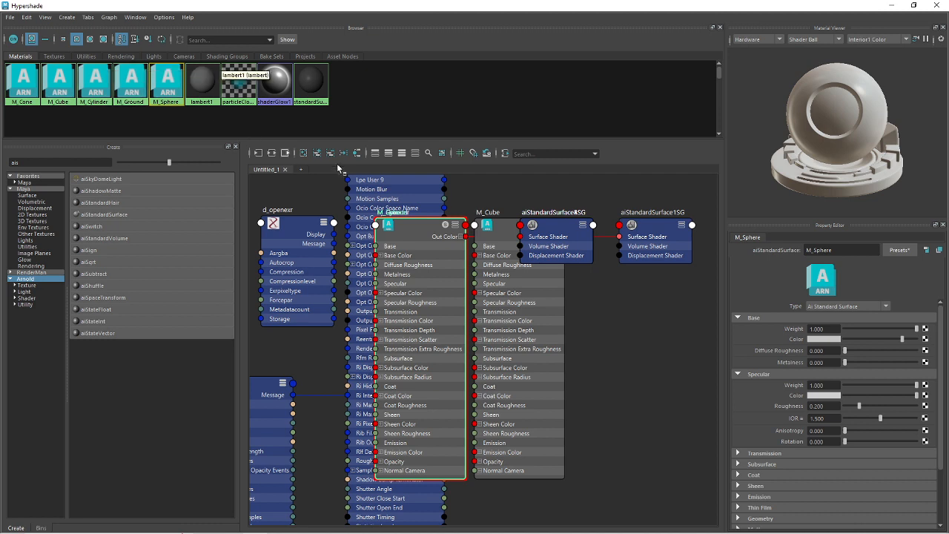
{"action": "left_click", "coordinate": [828, 250]}
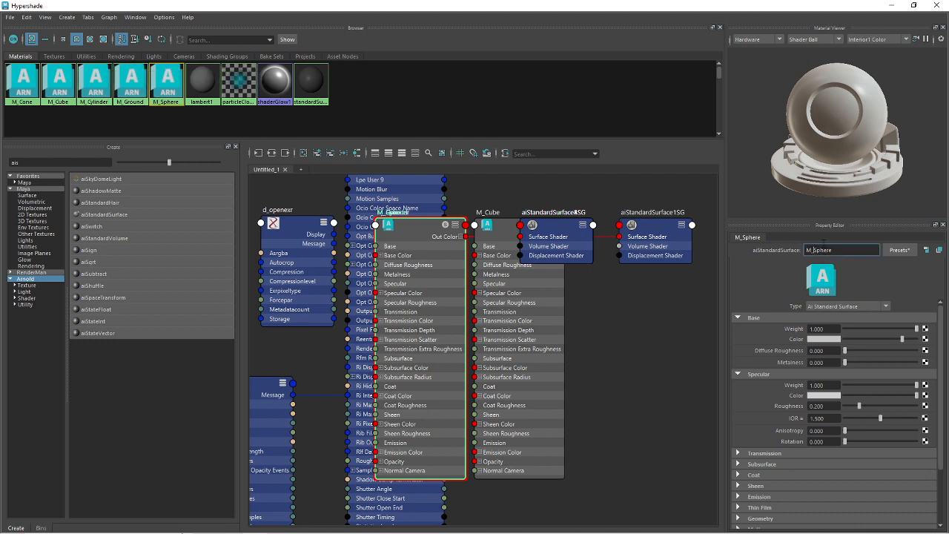
{"action": "left_click", "coordinate": [168, 101]}
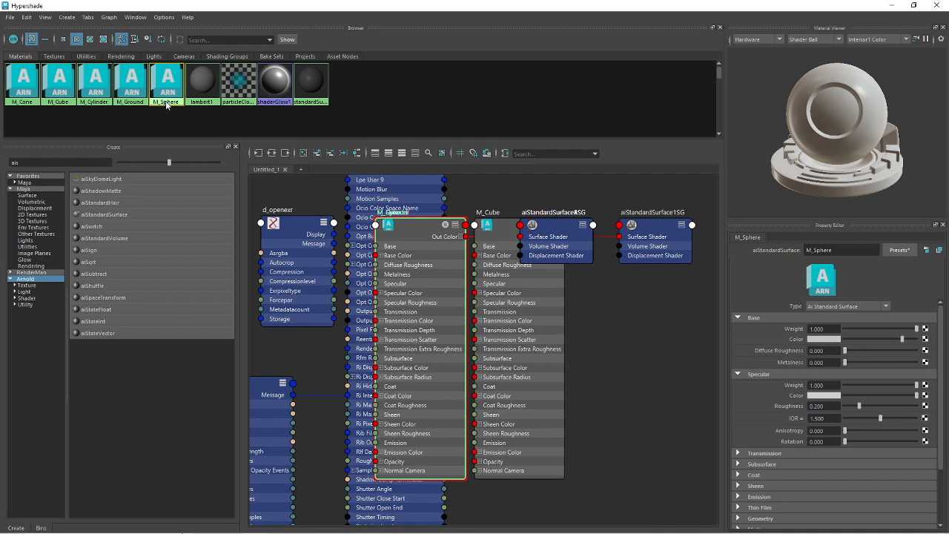
{"action": "right_click", "coordinate": [168, 95]}
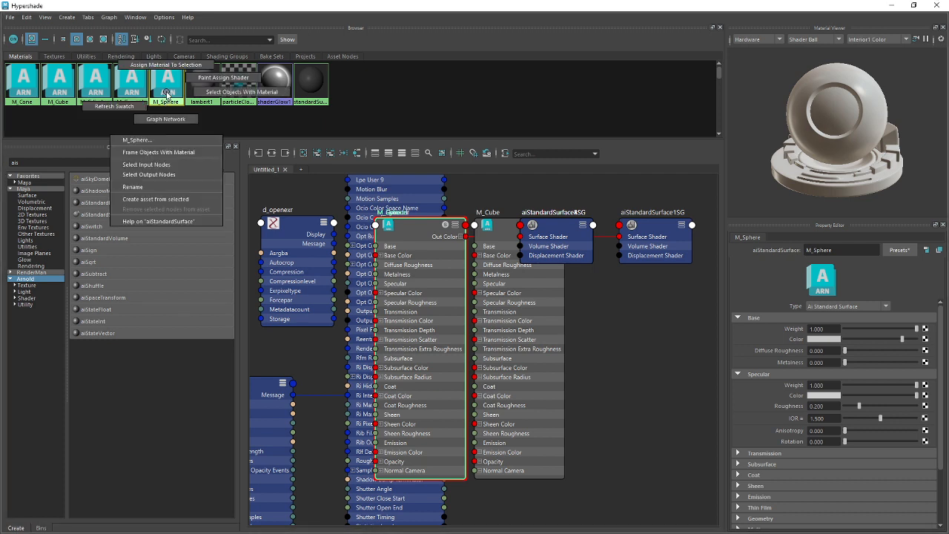
{"action": "left_click", "coordinate": [132, 187]}
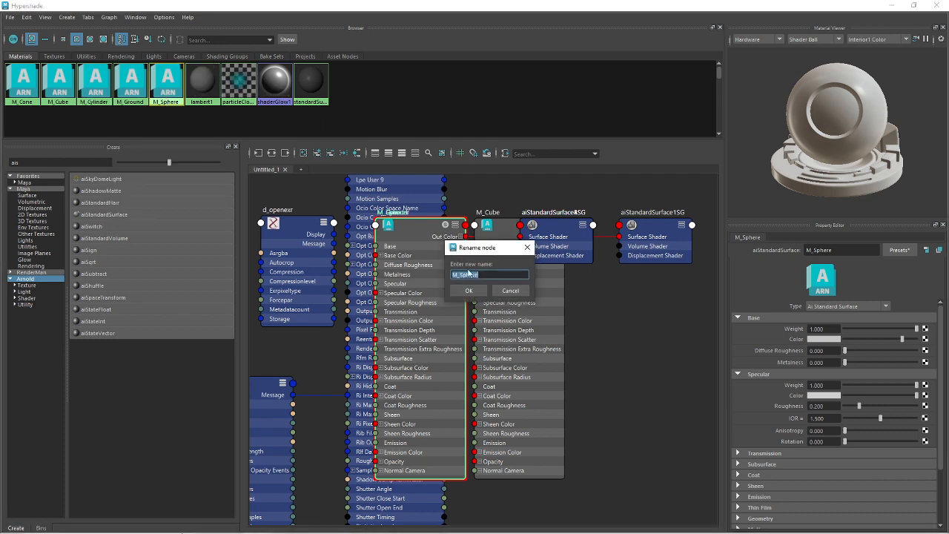
{"action": "left_click", "coordinate": [527, 247]}
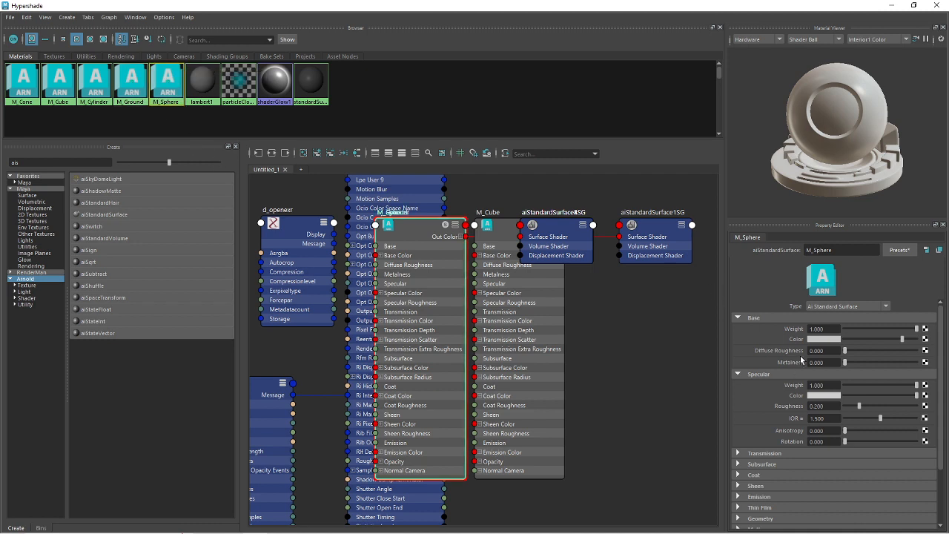
Set the base color of M_Sphere to black and that of M_Ground to dark gray with a value of 0.231
{"action": "left_click", "coordinate": [824, 340]}
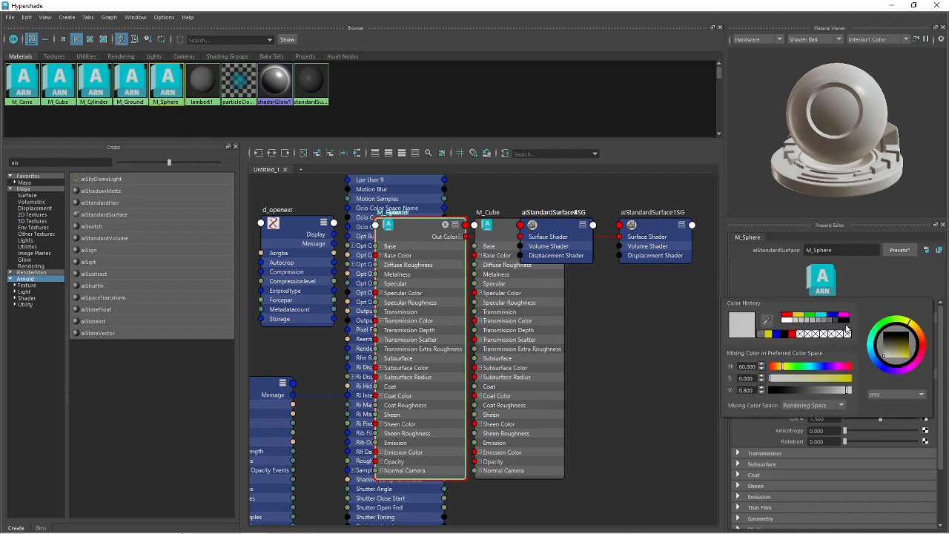
{"action": "left_click", "coordinate": [845, 324]}
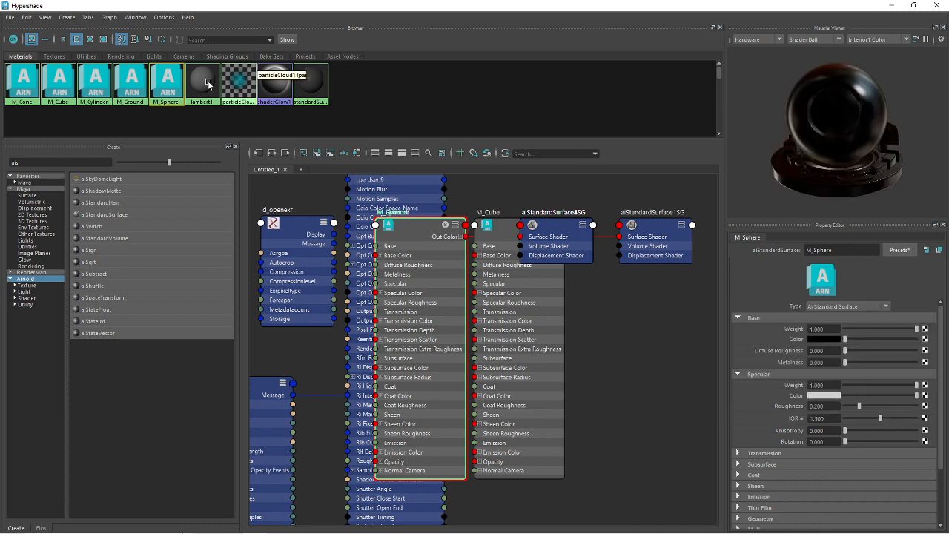
{"action": "left_click", "coordinate": [131, 80]}
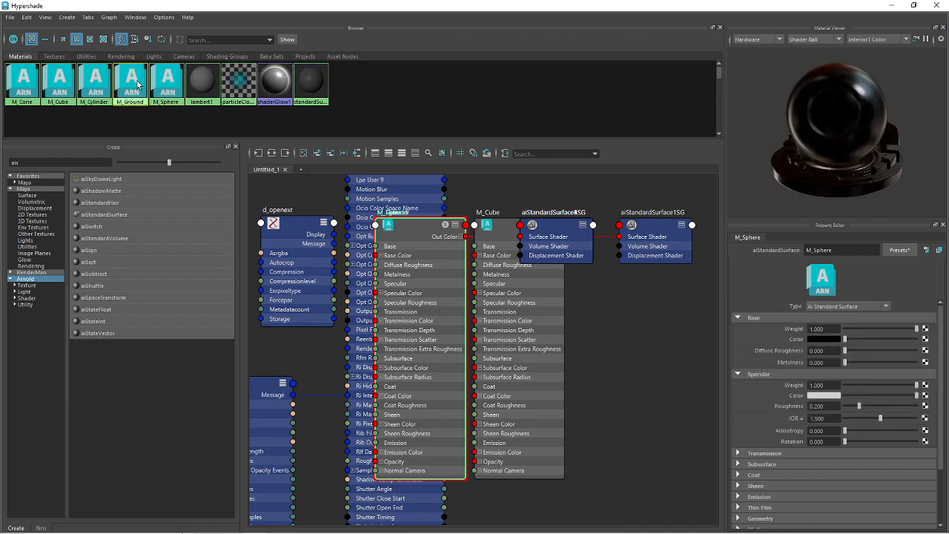
{"action": "left_click", "coordinate": [824, 339]}
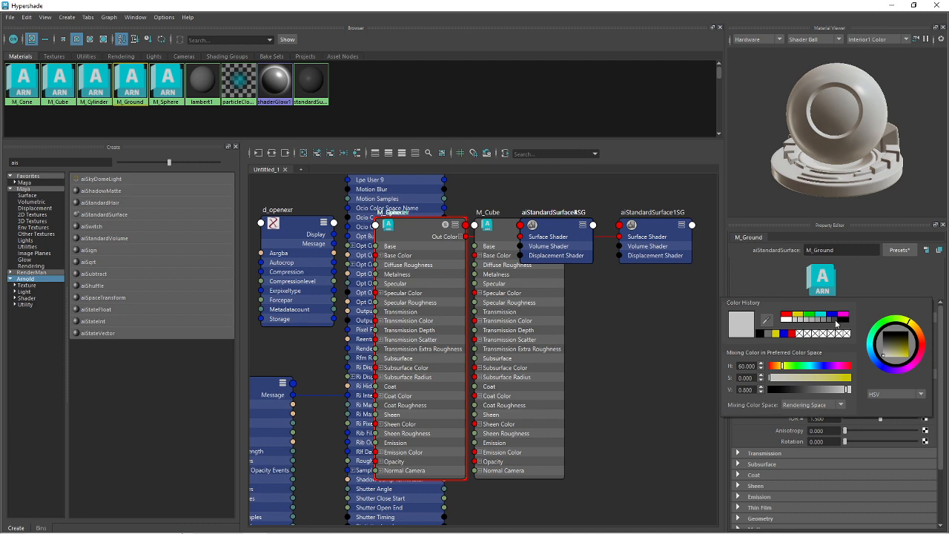
{"action": "left_click", "coordinate": [830, 321]}
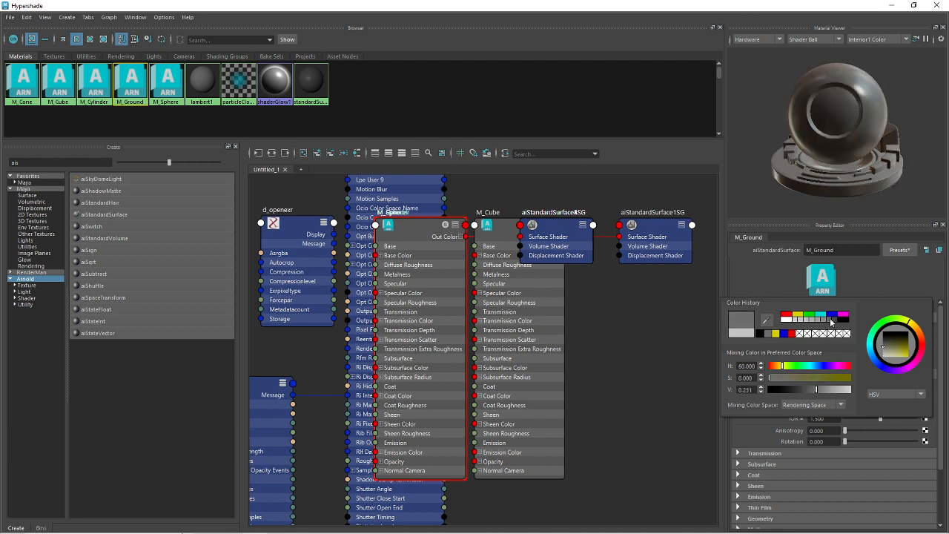
Set the base color of M_Cylinder to pure blue and that of M_Cube to red
{"action": "left_click", "coordinate": [94, 80]}
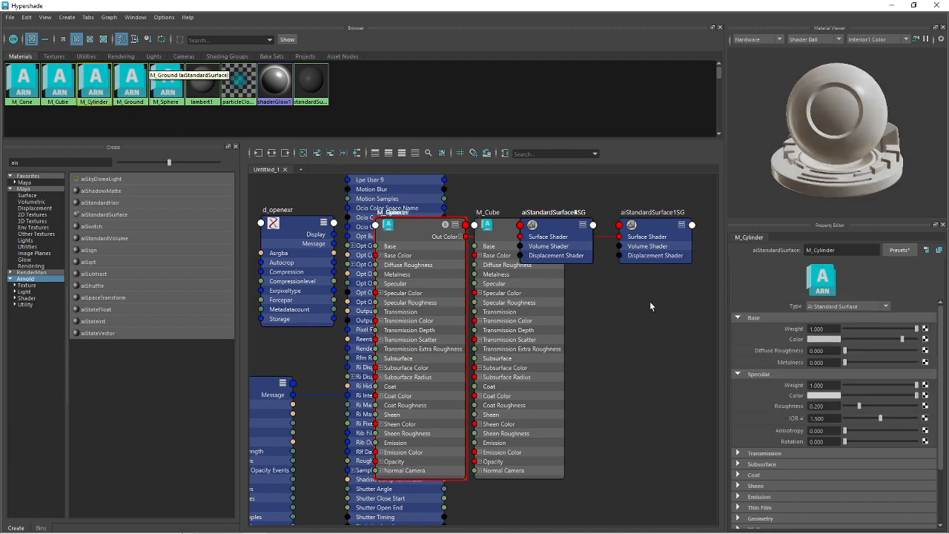
{"action": "left_click", "coordinate": [825, 338]}
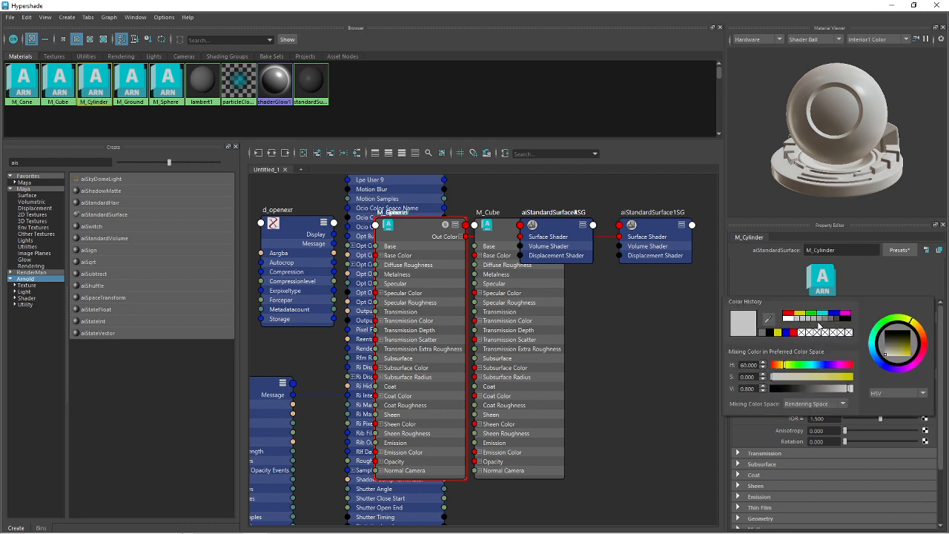
{"action": "left_click", "coordinate": [835, 317]}
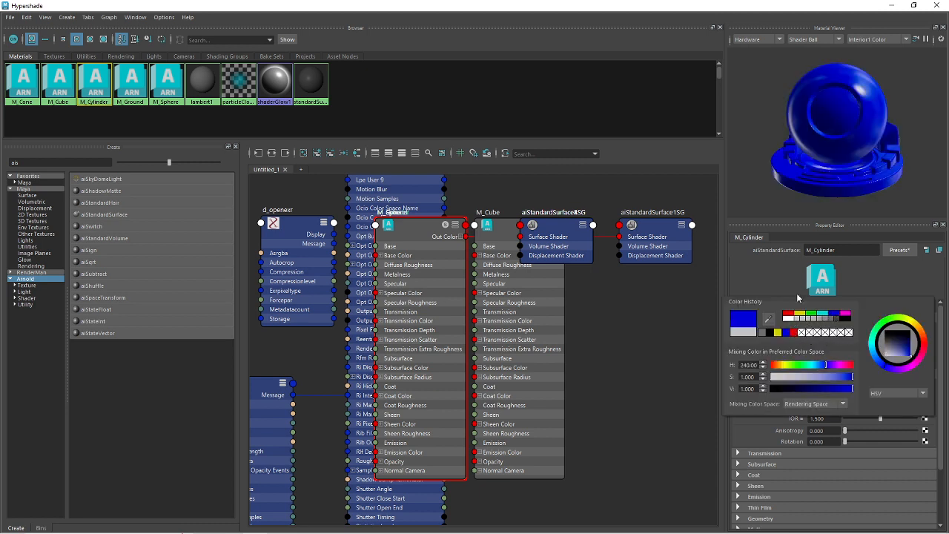
{"action": "left_click", "coordinate": [524, 304]}
{"action": "left_click", "coordinate": [830, 338]}
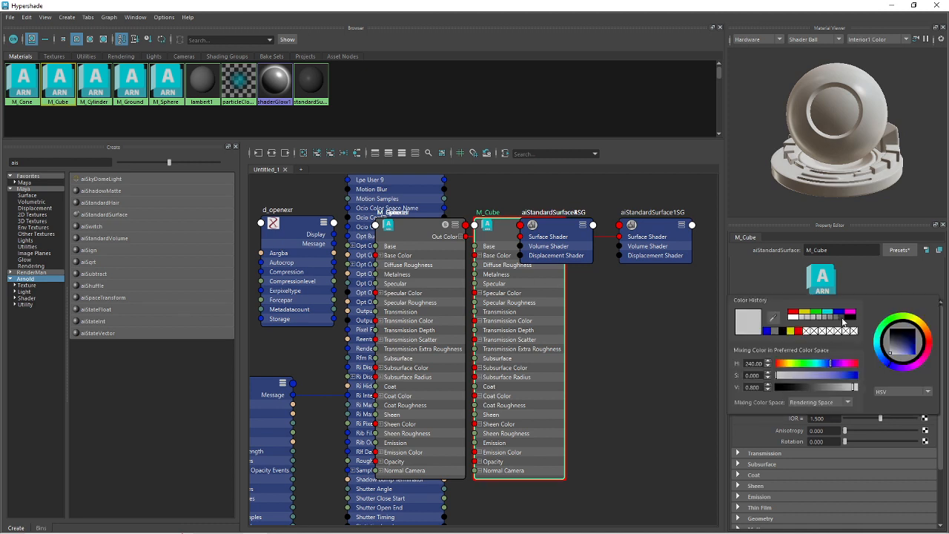
{"action": "left_click", "coordinate": [794, 312]}
Set the base color of the M_Cone material to yellow
{"action": "left_click", "coordinate": [23, 82]}
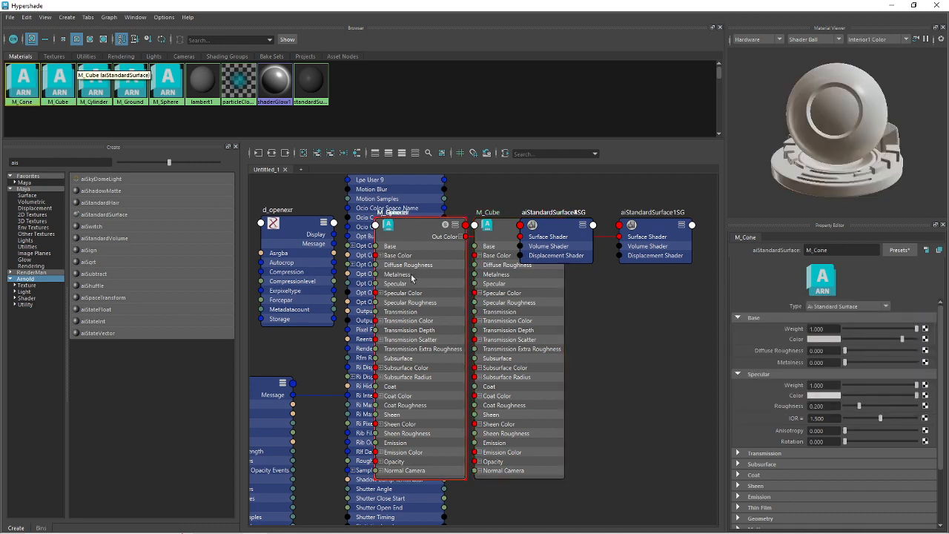
{"action": "left_click", "coordinate": [829, 340]}
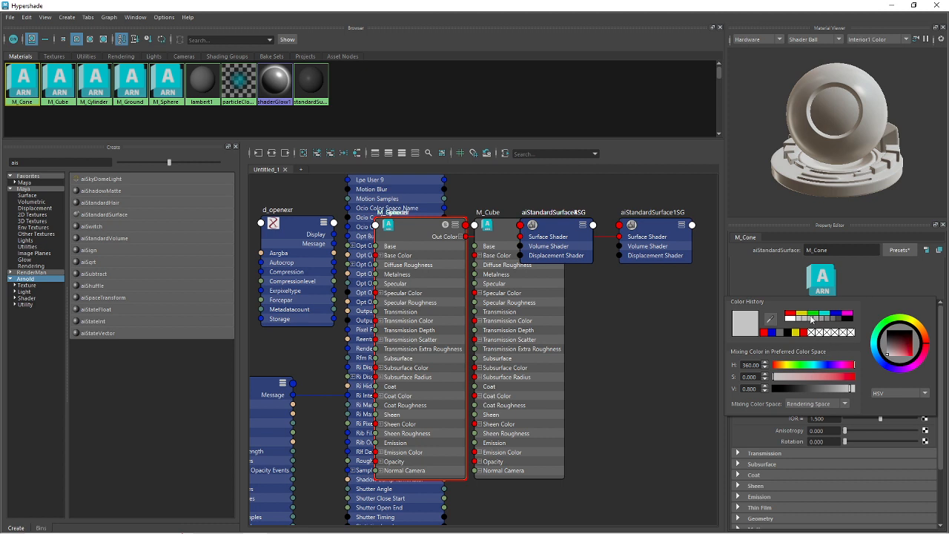
{"action": "left_click", "coordinate": [802, 314]}
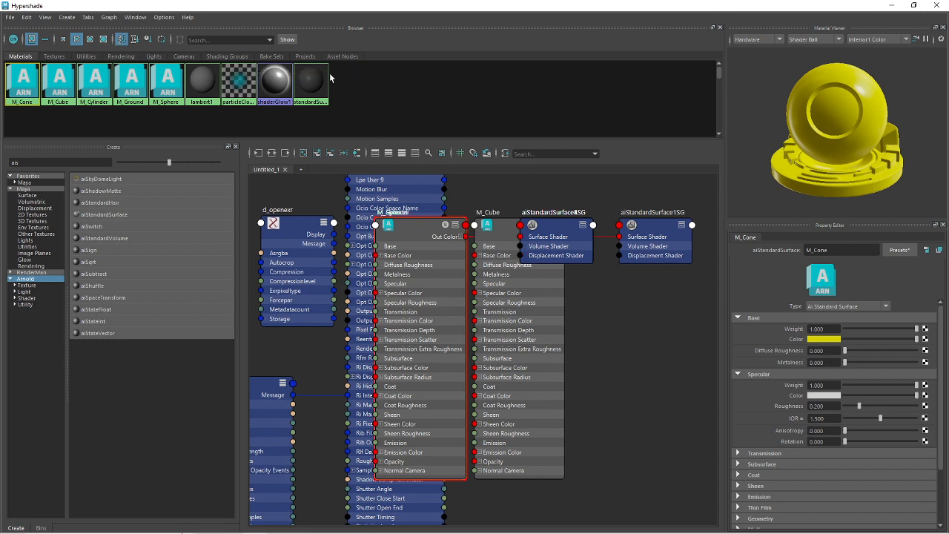
Dock the Hypershade window between the Outliner and the viewport, and collapse the Outliner and Attribute Editor to free up space
{"action": "left_click_drag", "start_coordinate": [841, 6], "coordinate": [839, 32]}
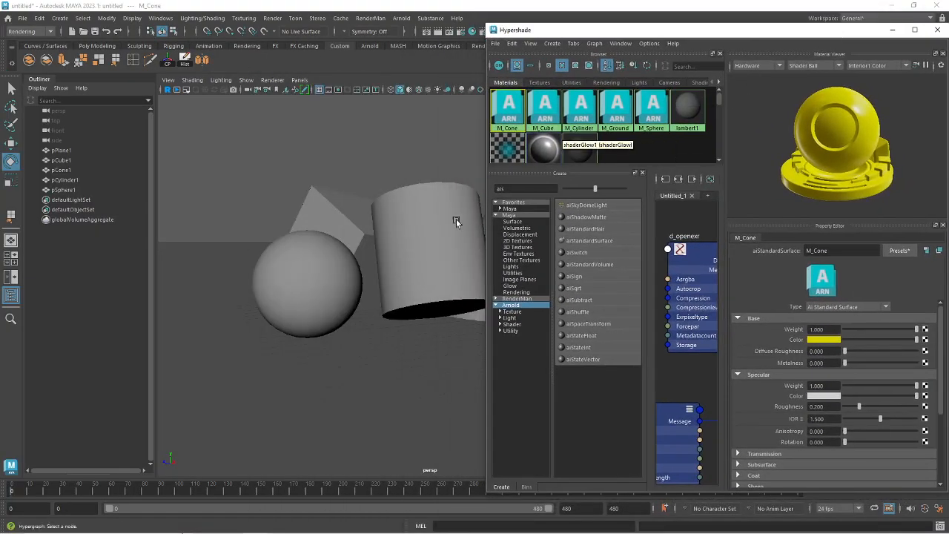
{"action": "left_click_drag", "start_coordinate": [612, 35], "coordinate": [154, 119]}
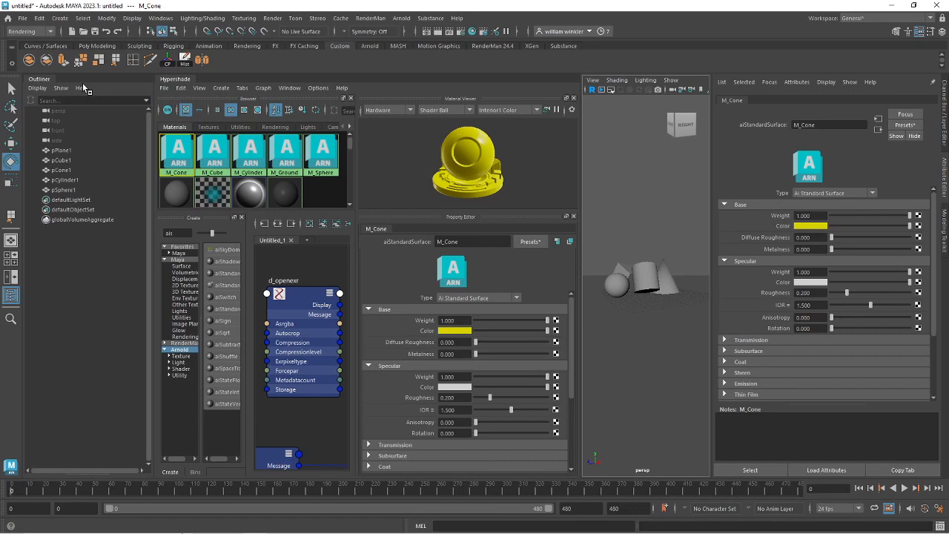
{"action": "left_click", "coordinate": [43, 80]}
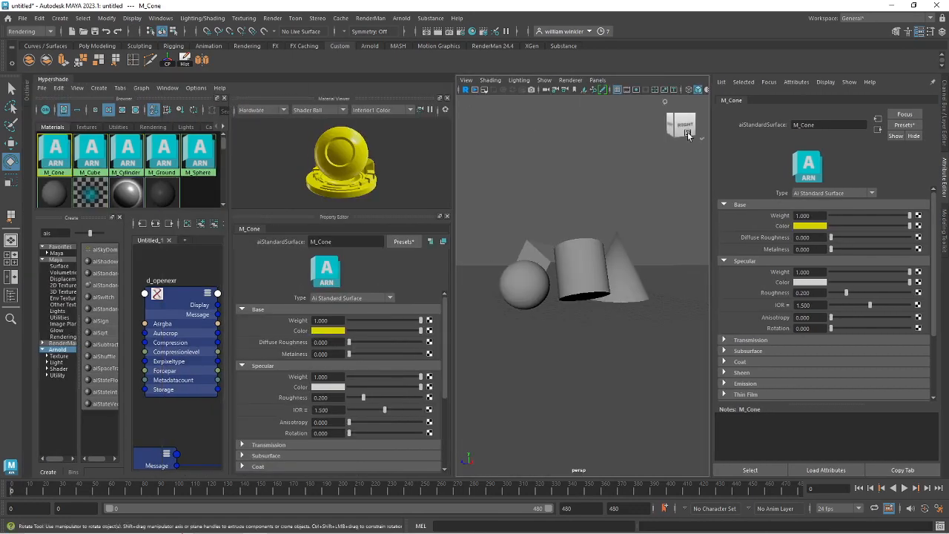
{"action": "left_click", "coordinate": [945, 169]}
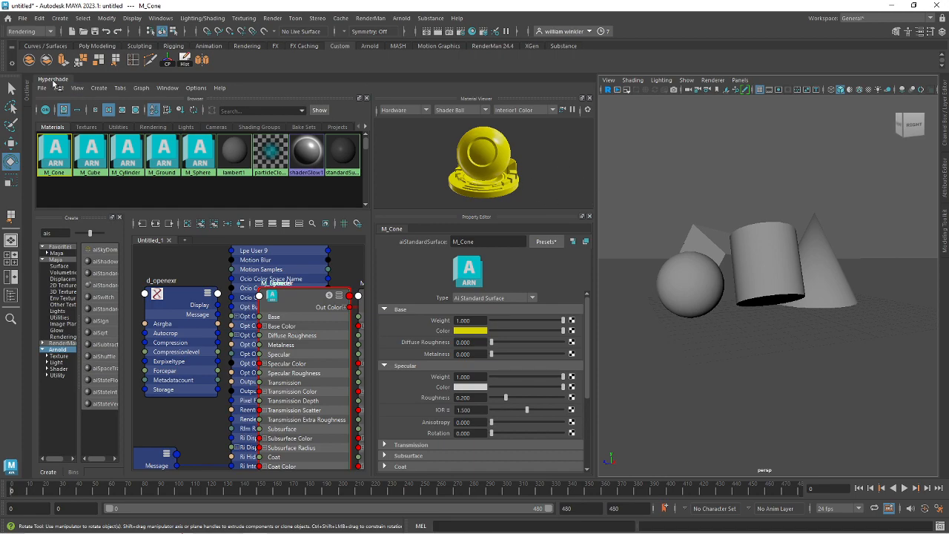
Undock the Hypershade and dock it again between the Outliner and the viewport, with the Outliner collapsed
{"action": "left_click_drag", "start_coordinate": [55, 80], "coordinate": [419, 57]}
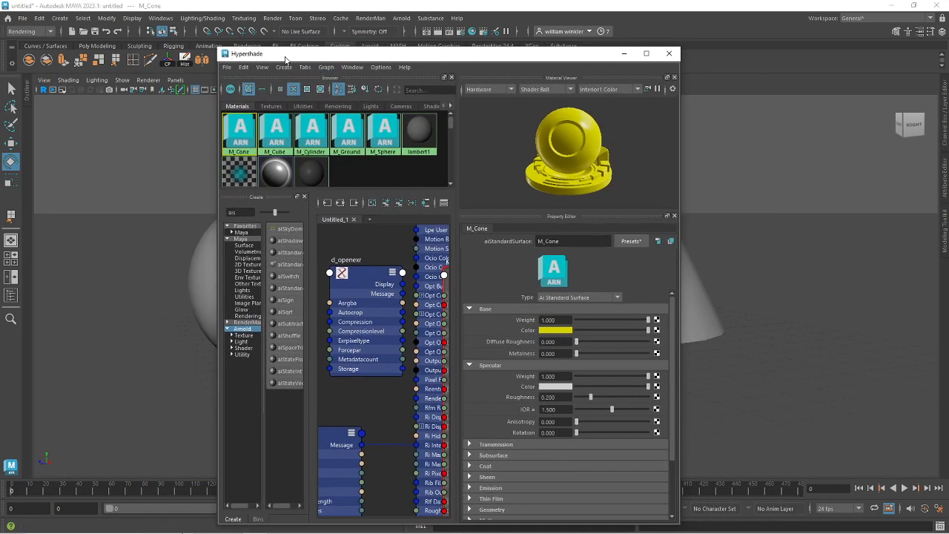
{"action": "left_click_drag", "start_coordinate": [285, 57], "coordinate": [254, 117]}
{"action": "left_click_drag", "start_coordinate": [23, 88], "coordinate": [148, 98]}
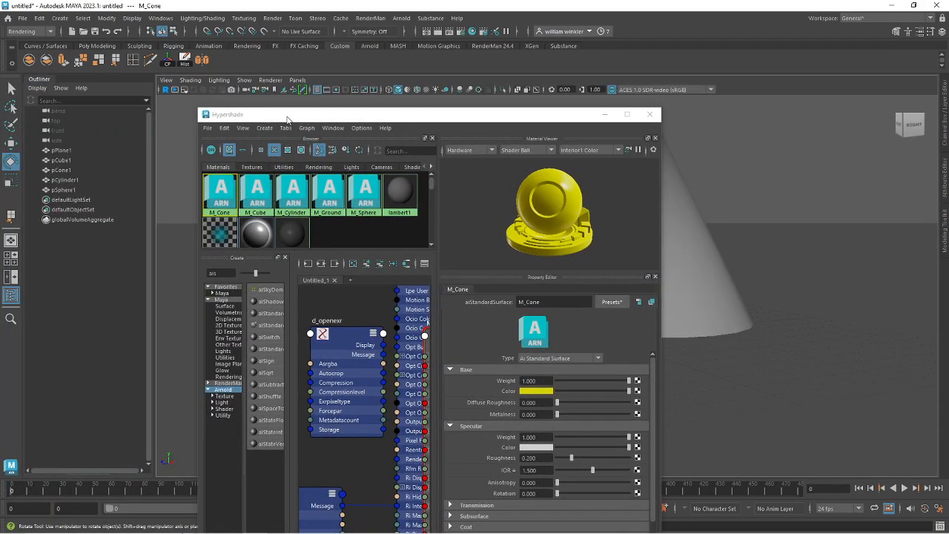
{"action": "left_click_drag", "start_coordinate": [287, 120], "coordinate": [141, 104]}
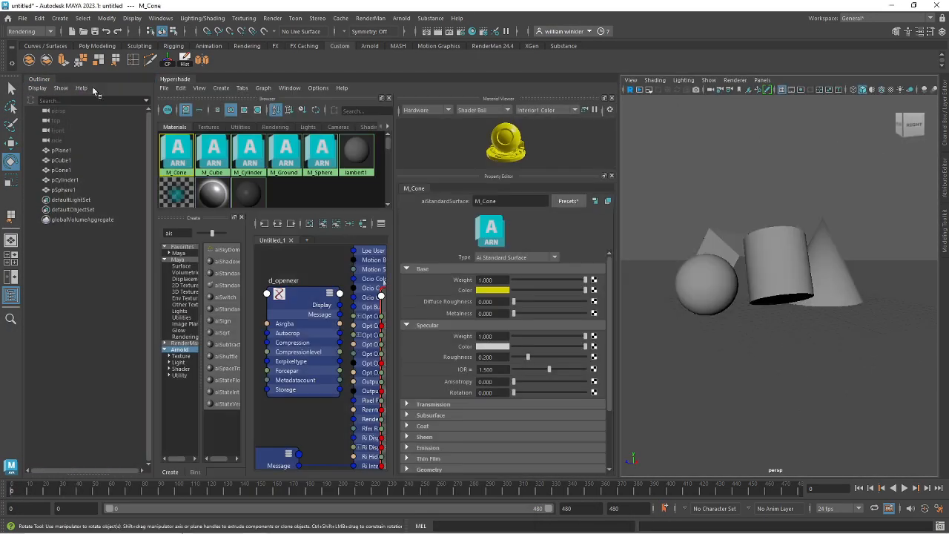
{"action": "left_click", "coordinate": [40, 81]}
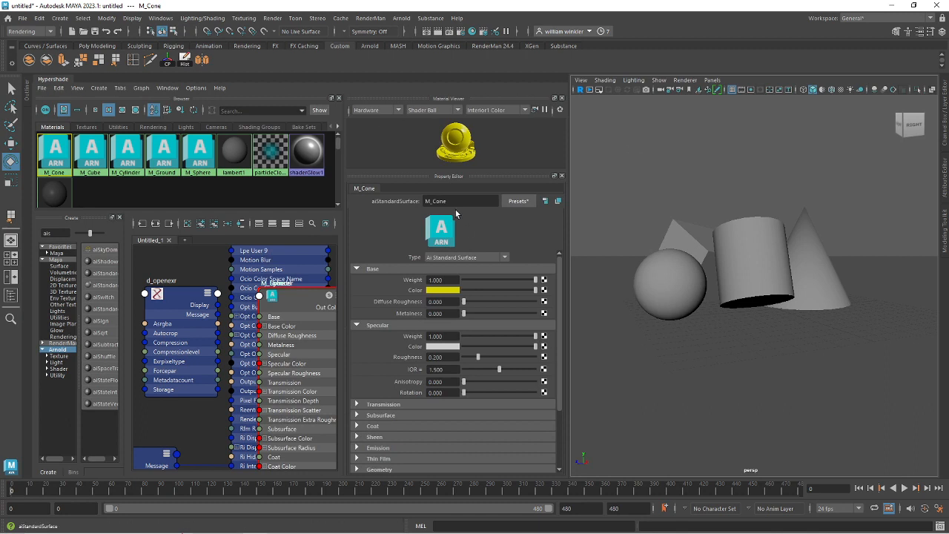
Assign the M_Cone material to the cone
{"action": "left_click", "coordinate": [796, 283]}
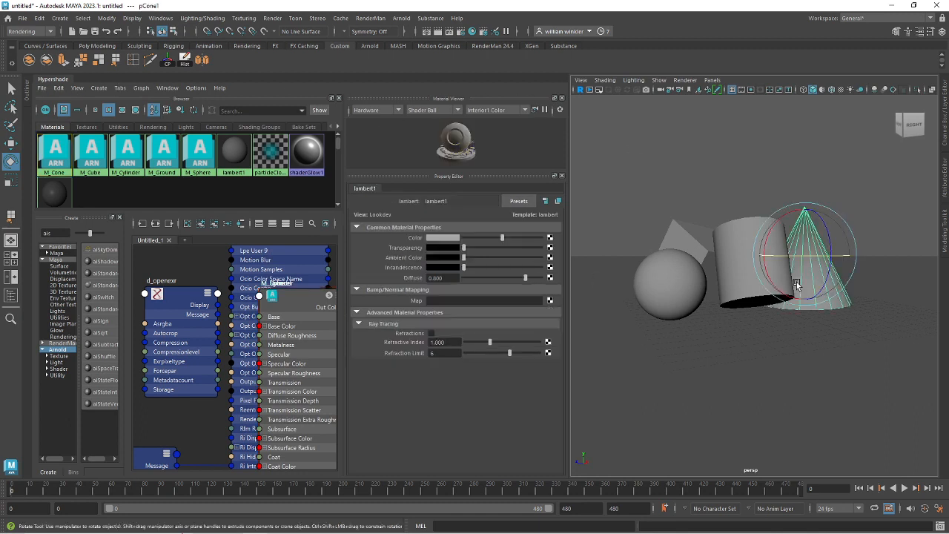
{"action": "right_click", "coordinate": [61, 158]}
{"action": "left_click", "coordinate": [82, 203]}
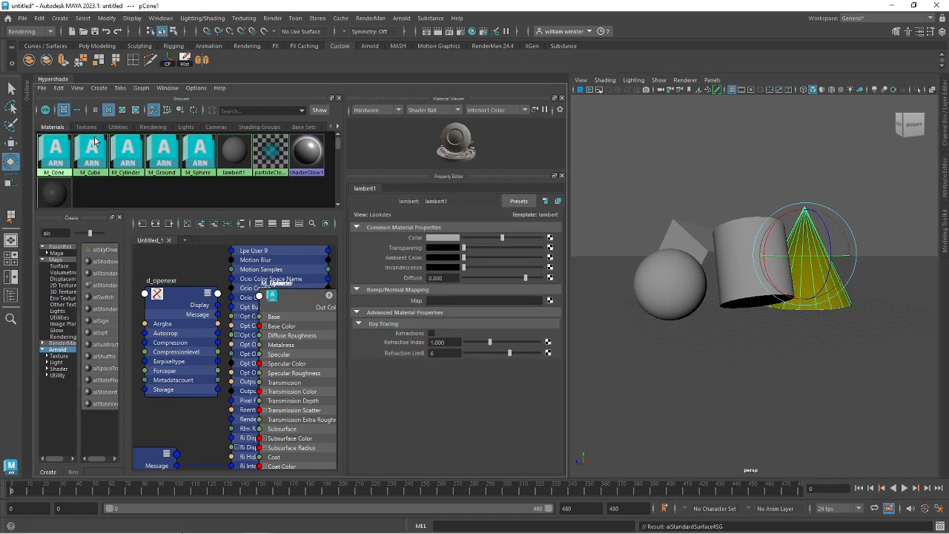
Assign the M_Cylinder material to the cylinder and the M_Cube material to the cube
{"action": "left_click", "coordinate": [717, 259]}
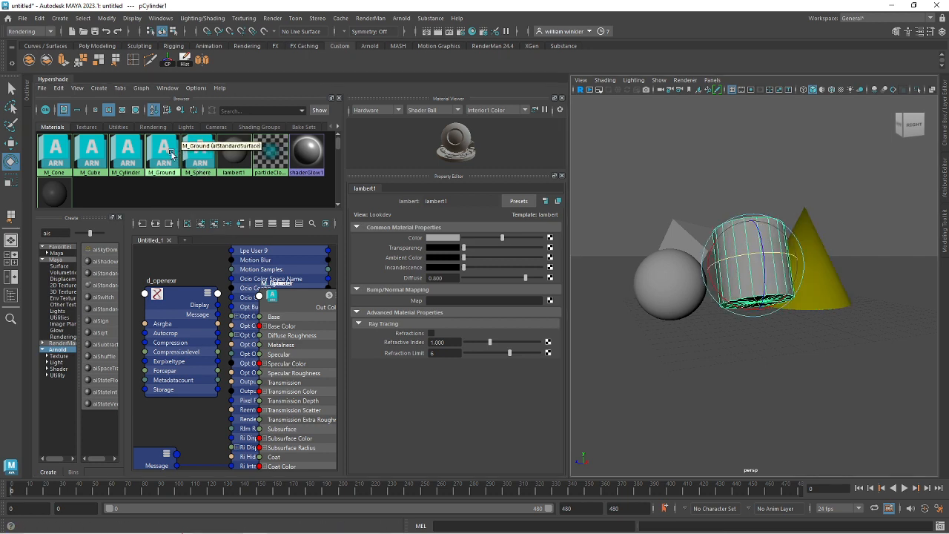
{"action": "right_click", "coordinate": [141, 154]}
{"action": "left_click", "coordinate": [139, 146]}
{"action": "right_click_drag", "start_coordinate": [126, 142], "coordinate": [128, 116]}
{"action": "left_click", "coordinate": [688, 238]}
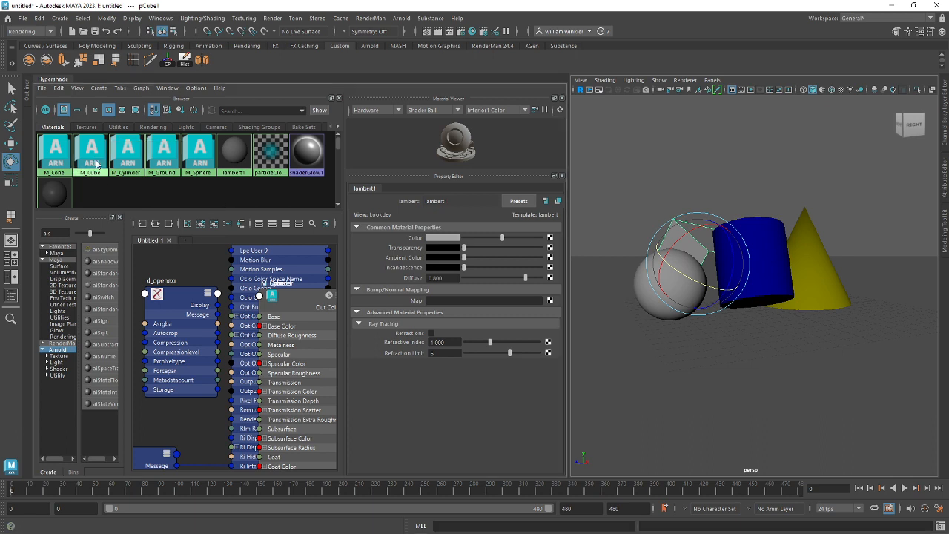
{"action": "right_click_drag", "start_coordinate": [92, 152], "coordinate": [92, 124]}
Assign the M_Sphere material to the sphere and the M_Ground material to the ground plane
{"action": "left_click", "coordinate": [671, 293]}
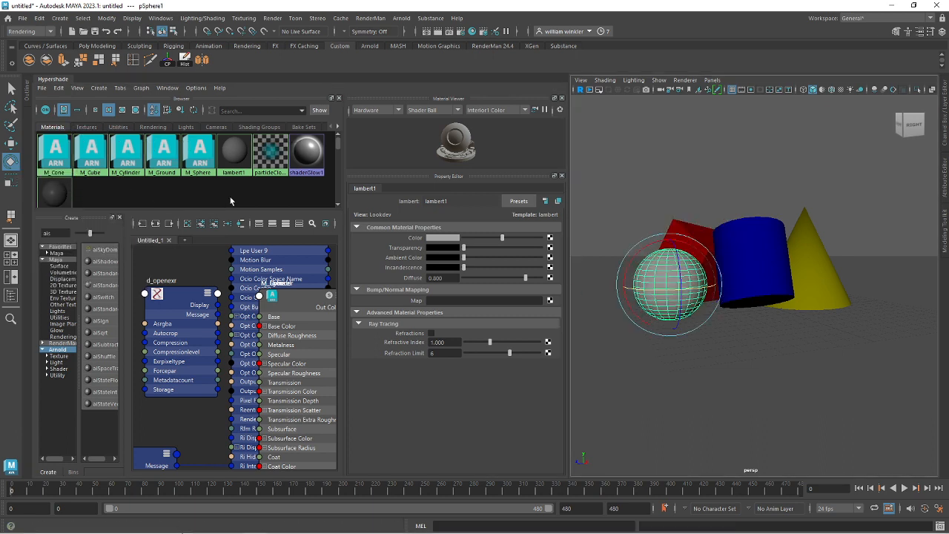
{"action": "right_click_drag", "start_coordinate": [194, 160], "coordinate": [162, 126]}
{"action": "left_click", "coordinate": [819, 321]}
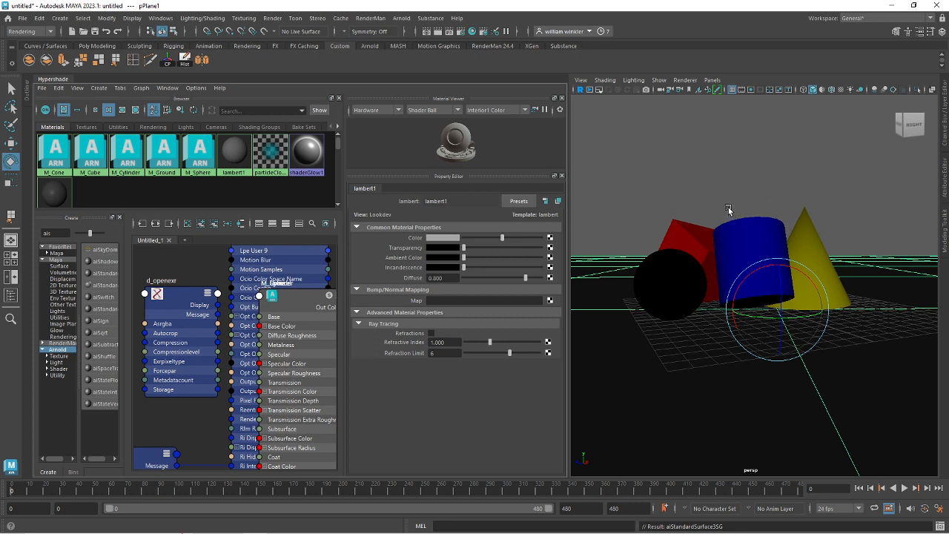
Add an Arnold Physical Sky light to the scene
{"action": "left_click", "coordinate": [59, 18]}
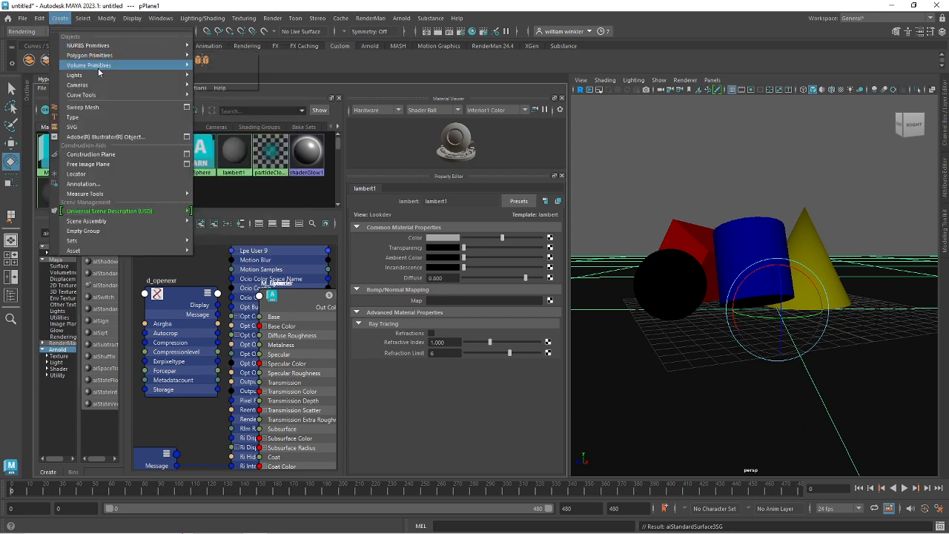
{"action": "mouse_move", "coordinate": [105, 77]}
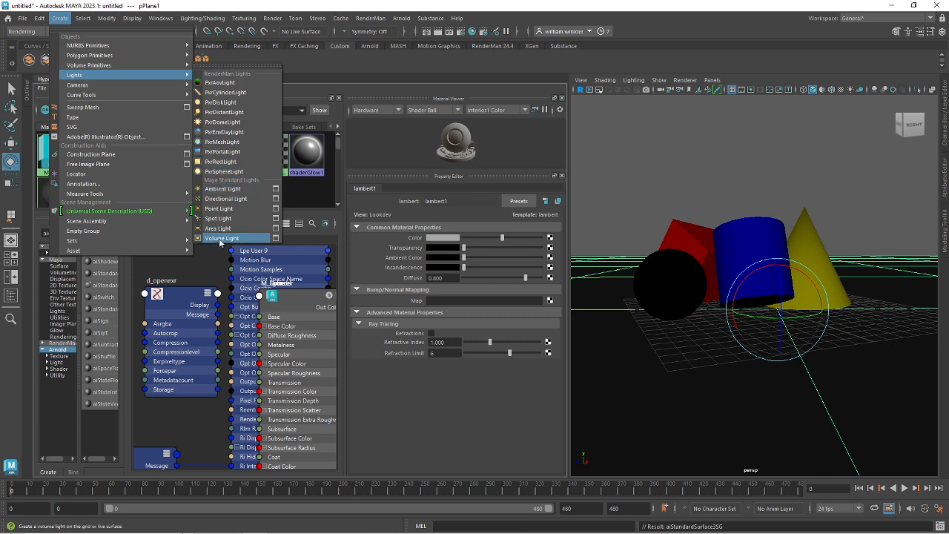
{"action": "left_click", "coordinate": [398, 21]}
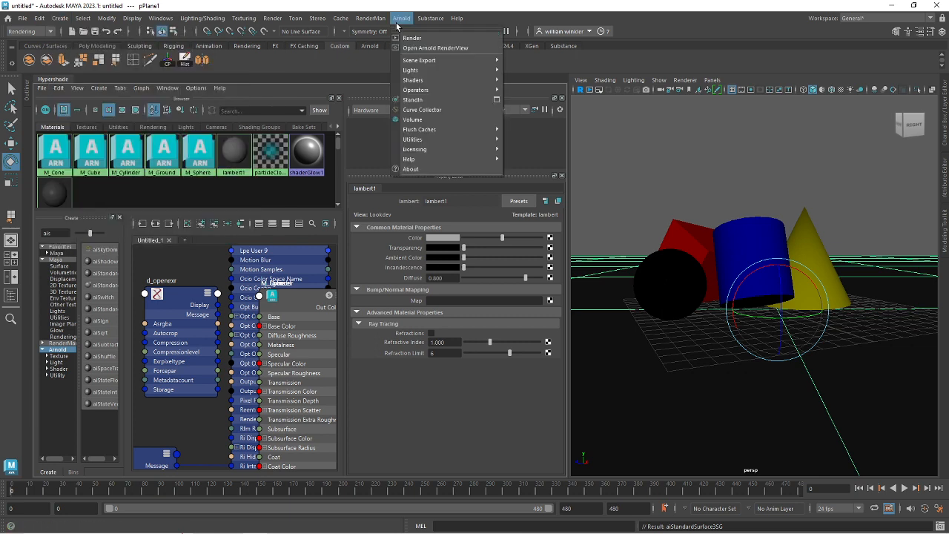
{"action": "left_click", "coordinate": [34, 32]}
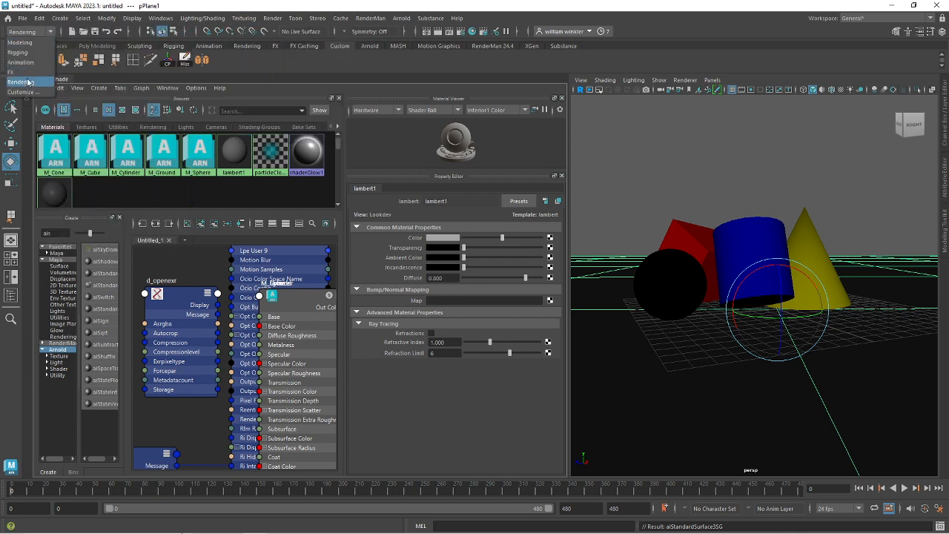
{"action": "left_click", "coordinate": [28, 83]}
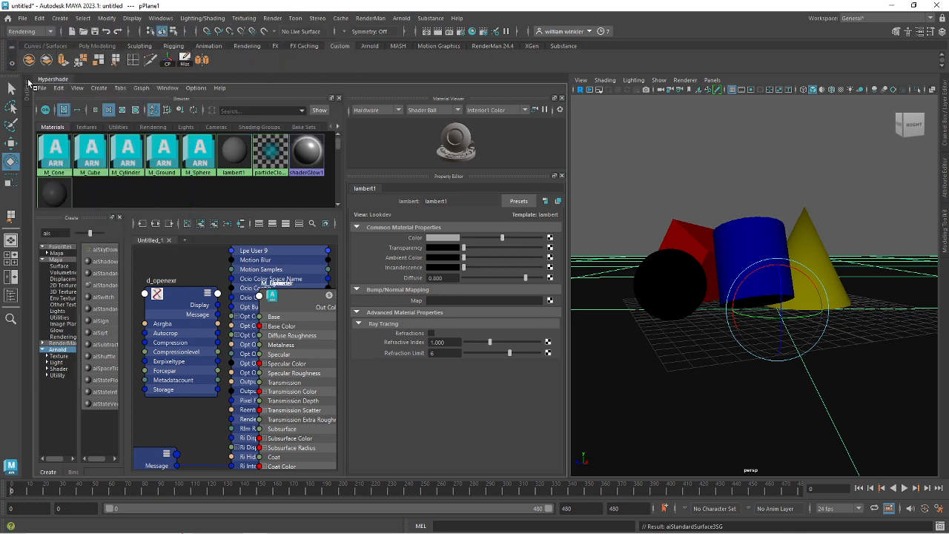
{"action": "left_click", "coordinate": [399, 20]}
{"action": "mouse_move", "coordinate": [445, 70]}
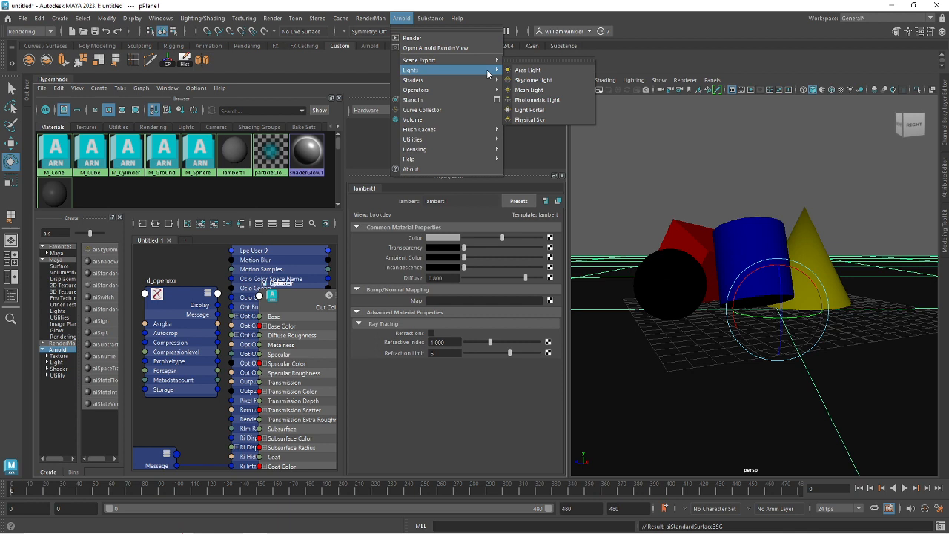
{"action": "left_click", "coordinate": [537, 120]}
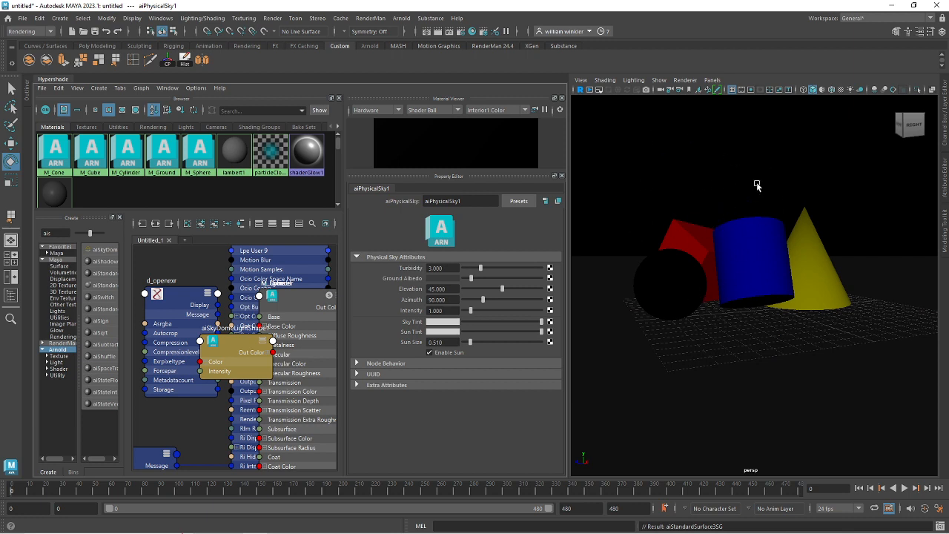
Set the render image size to the HD_1080 preset and review the Arnold sampling settings
{"action": "left_click", "coordinate": [460, 31]}
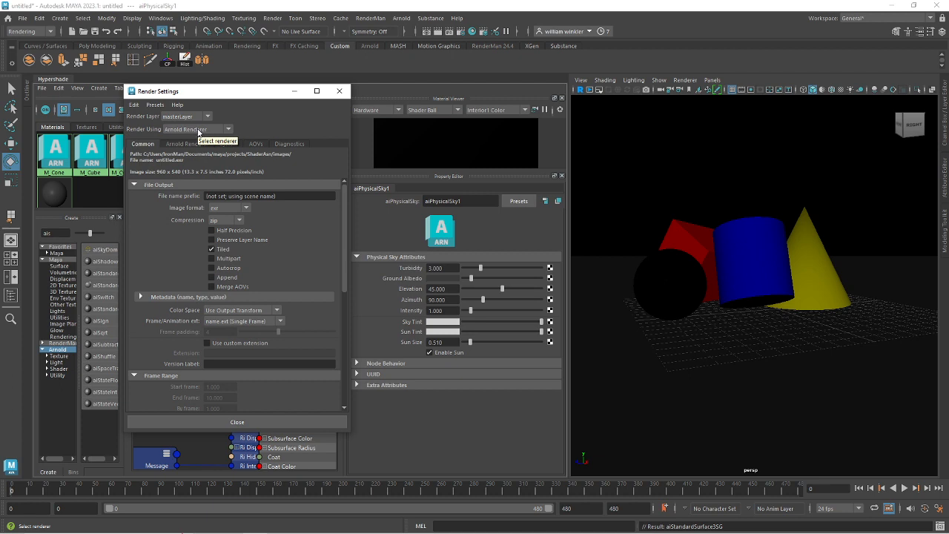
{"action": "scroll", "coordinate": [208, 271], "scroll_direction": "down", "scroll_amount": 5}
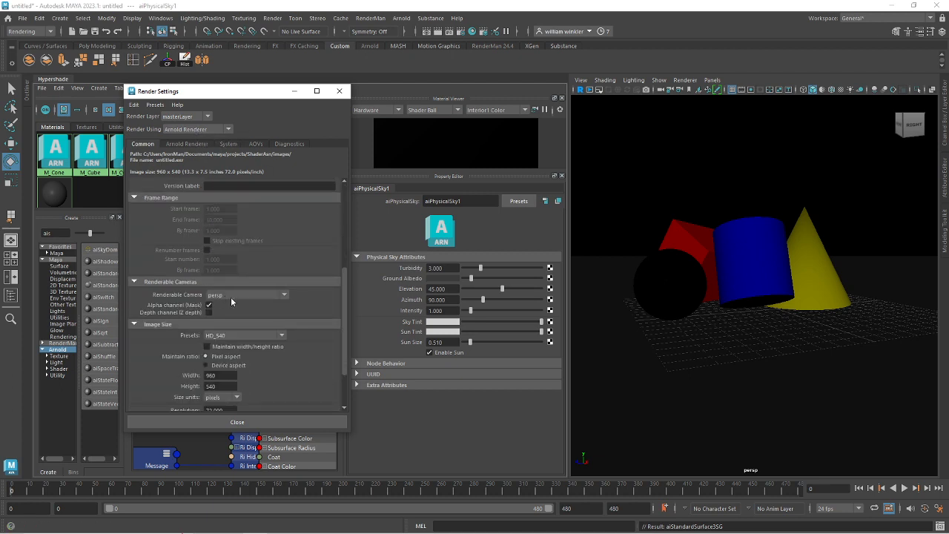
{"action": "scroll", "coordinate": [230, 296], "scroll_direction": "down", "scroll_amount": 2}
{"action": "left_click", "coordinate": [224, 277]}
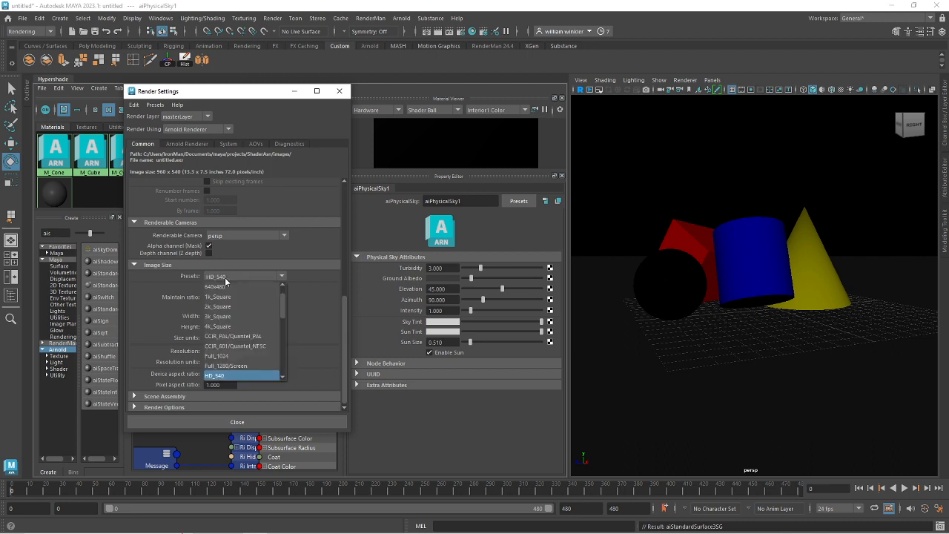
{"action": "scroll", "coordinate": [226, 326], "scroll_direction": "down", "scroll_amount": 3}
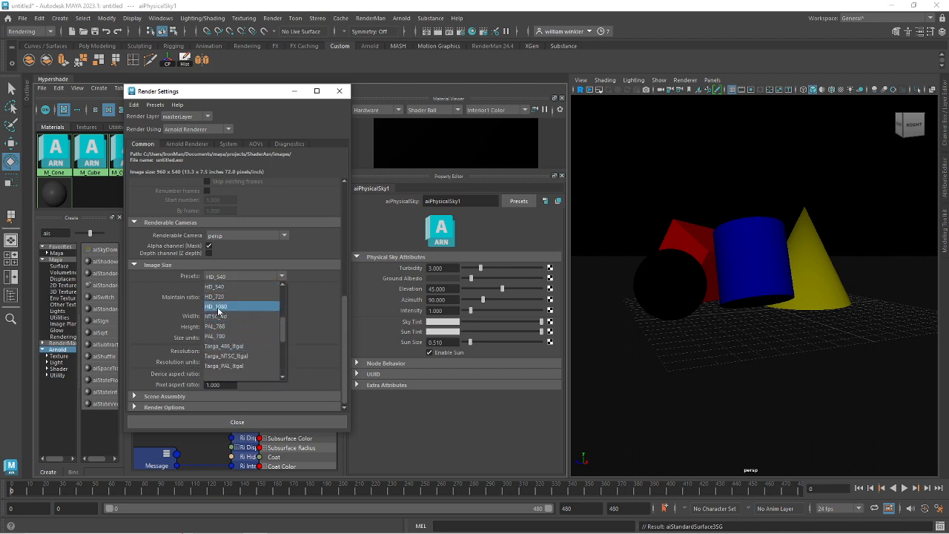
{"action": "left_click", "coordinate": [219, 306]}
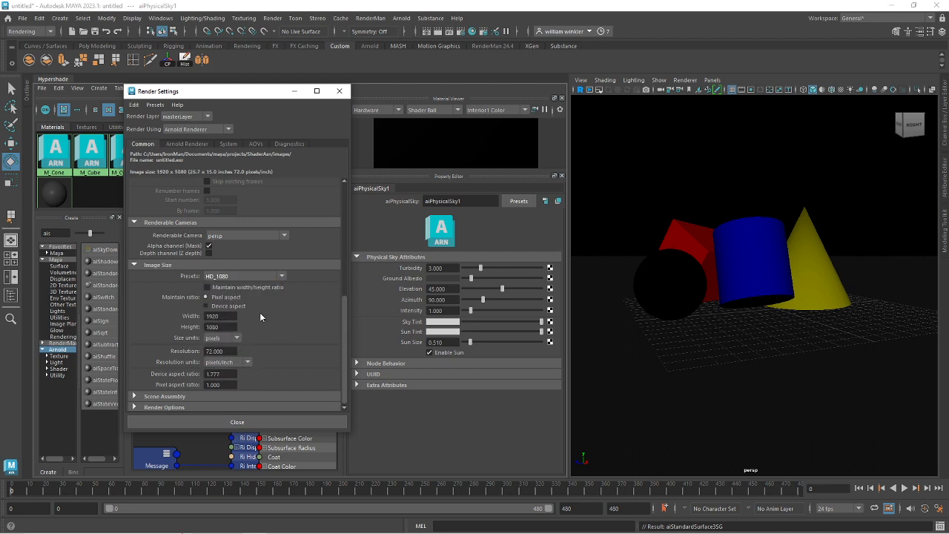
{"action": "left_click", "coordinate": [186, 145]}
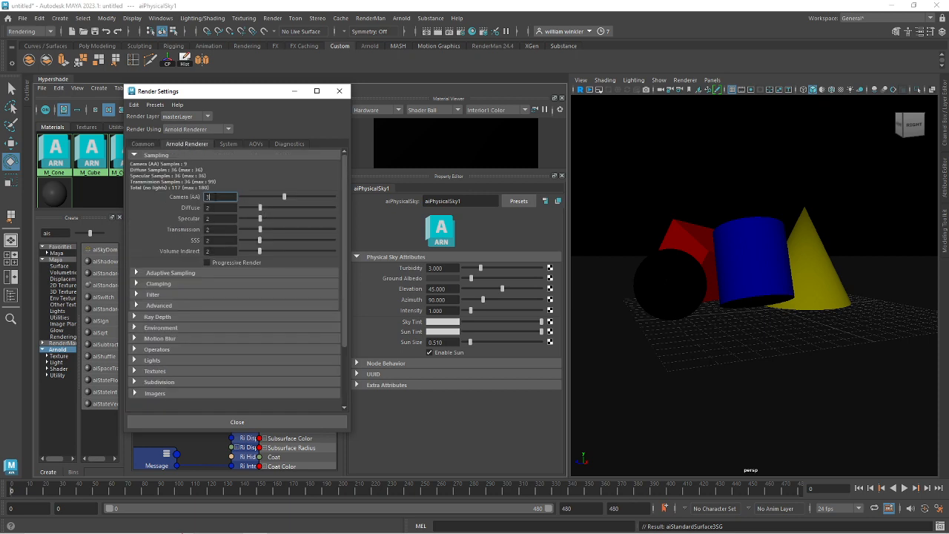
{"action": "left_click", "coordinate": [141, 144]}
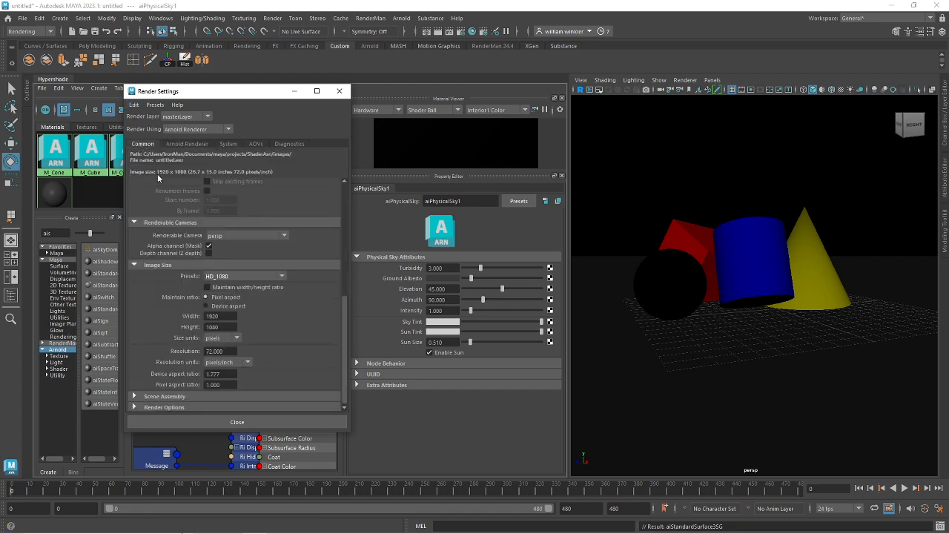
{"action": "left_click", "coordinate": [339, 91]}
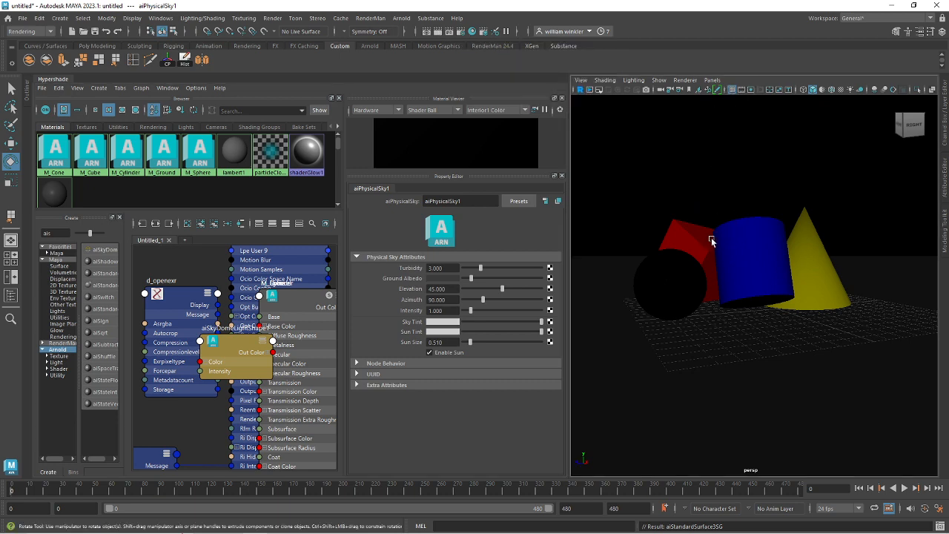
Render a close-up of the four primitives with Arnold and fit the whole Render View window on screen
{"action": "right_click_drag", "start_coordinate": [710, 241], "coordinate": [780, 238], "text": "alt"}
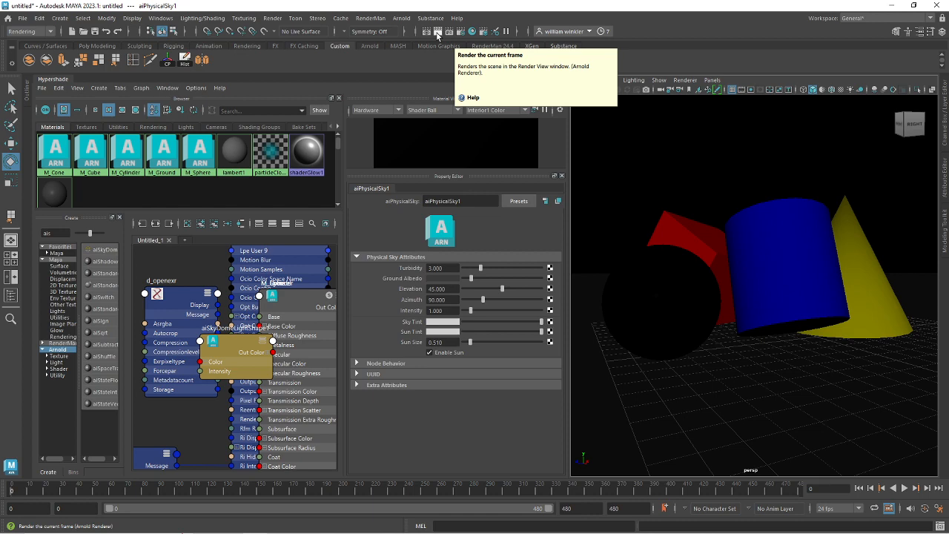
{"action": "left_click", "coordinate": [437, 35]}
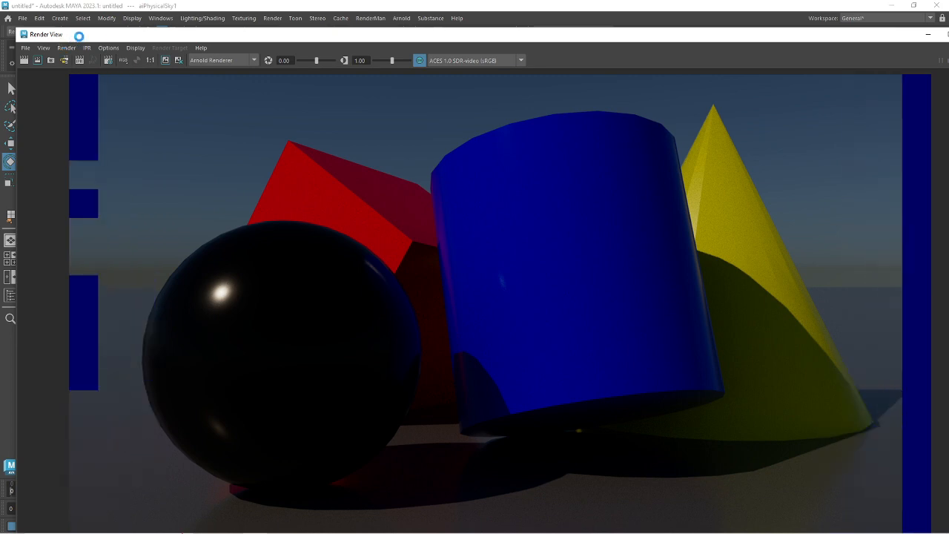
{"action": "left_click_drag", "start_coordinate": [79, 38], "coordinate": [74, 16]}
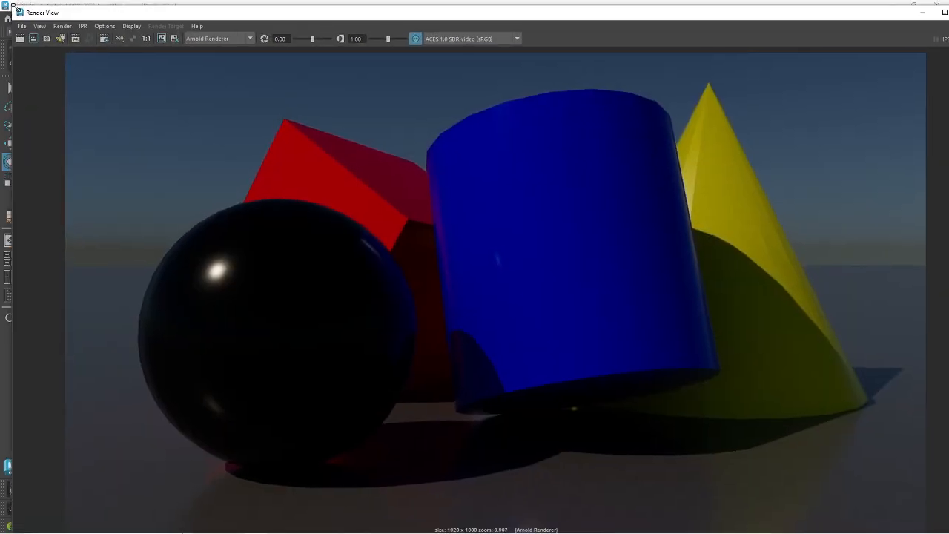
{"action": "left_click_drag", "start_coordinate": [7, 6], "coordinate": [184, 42]}
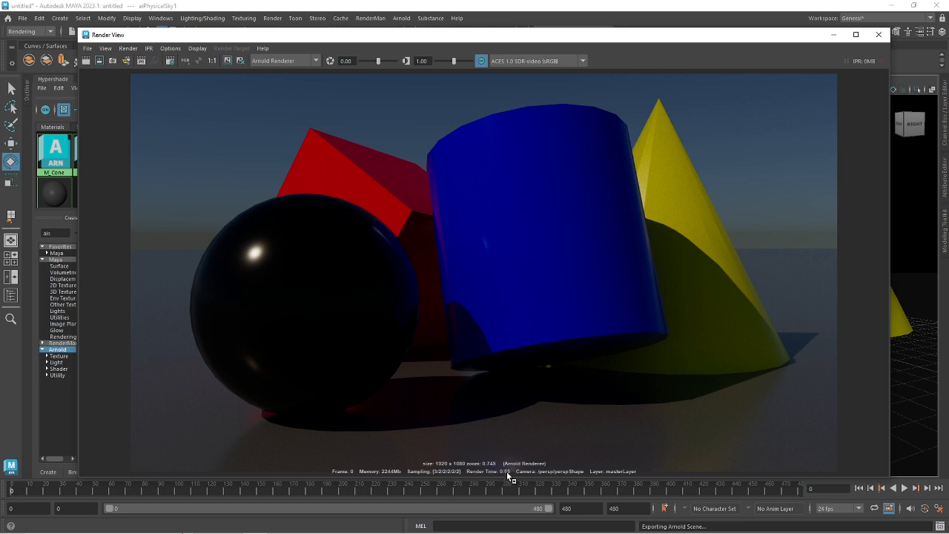
Save the rendered image as PNG in the project's images folder, overwriting the existing ShaderRender file
{"action": "left_click", "coordinate": [87, 49]}
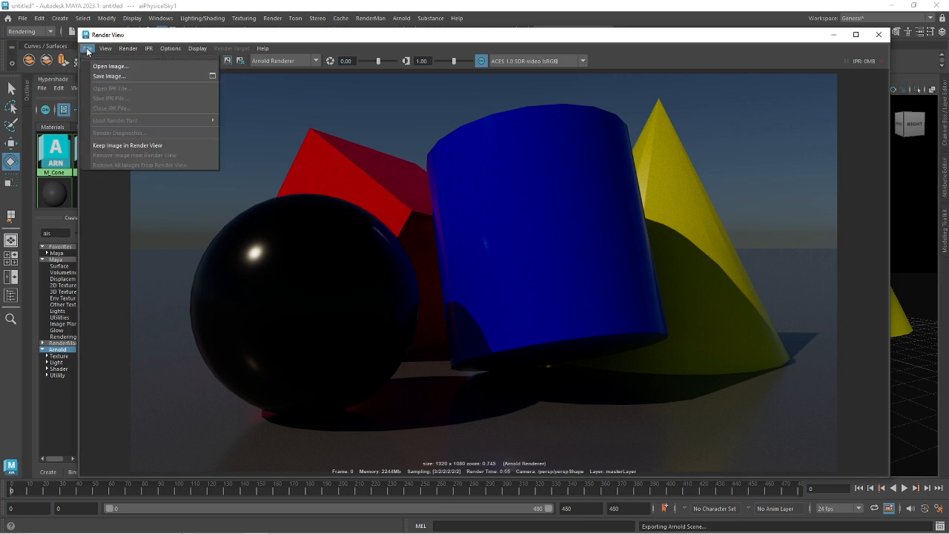
{"action": "left_click", "coordinate": [126, 75]}
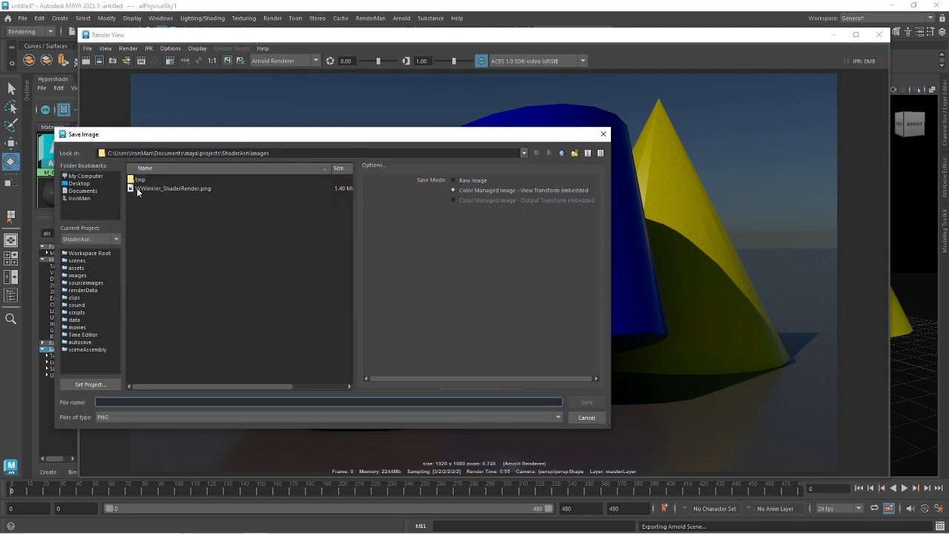
{"action": "left_click", "coordinate": [185, 188]}
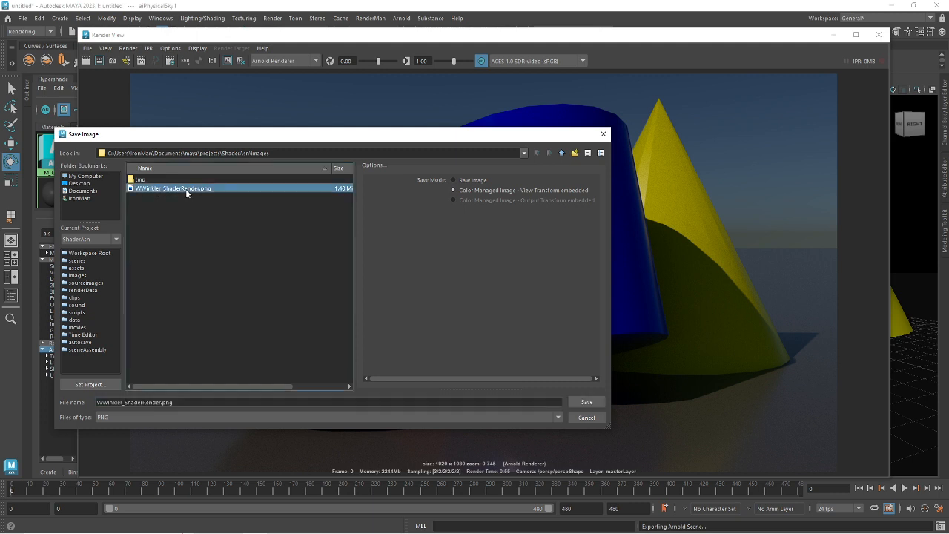
{"action": "left_click", "coordinate": [152, 417]}
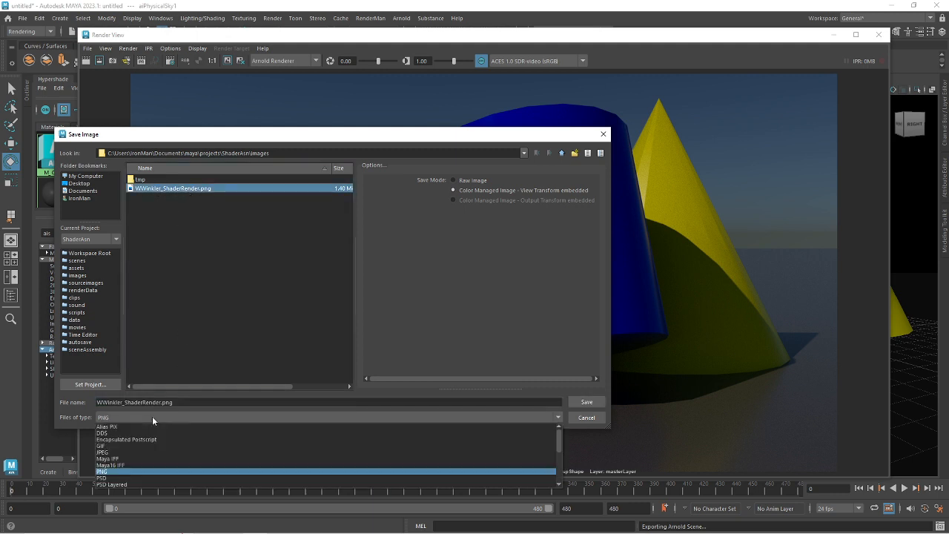
{"action": "left_click", "coordinate": [116, 471]}
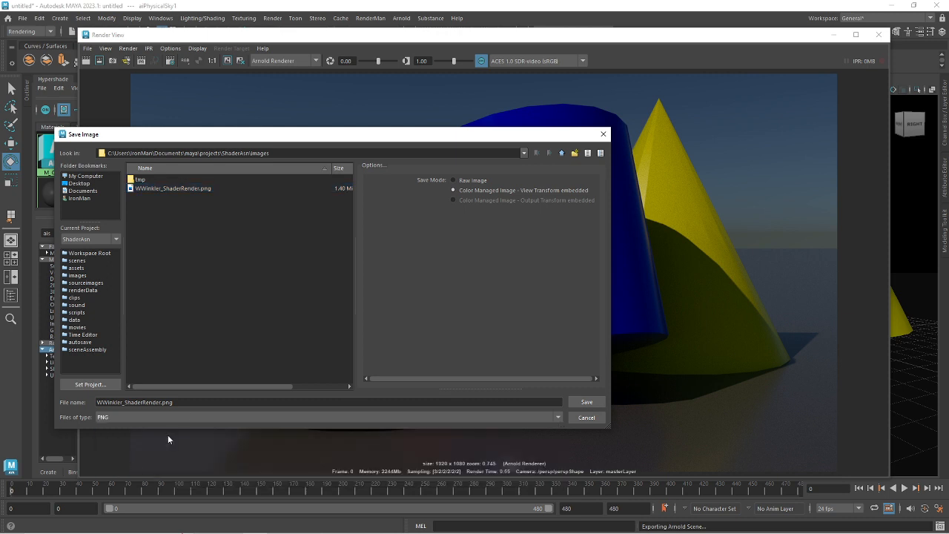
{"action": "left_click", "coordinate": [587, 402]}
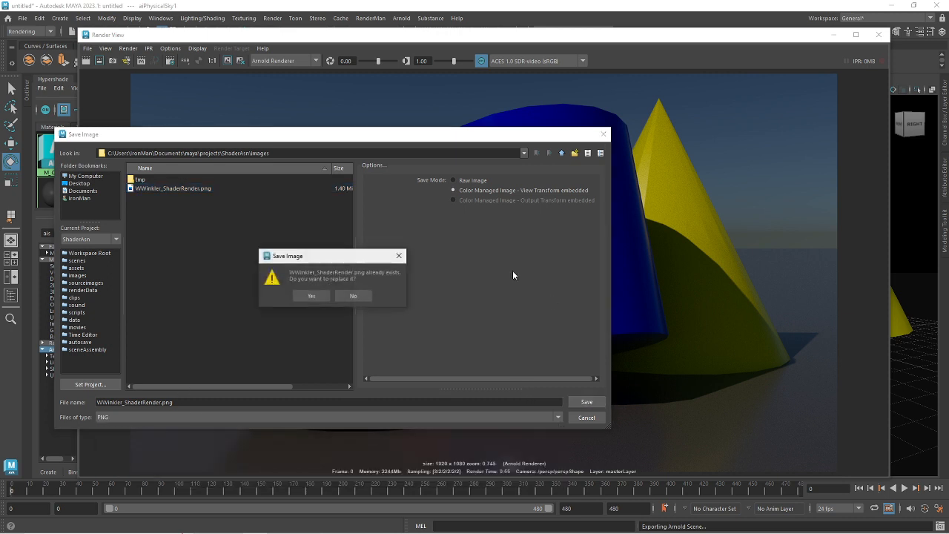
{"action": "left_click", "coordinate": [313, 296]}
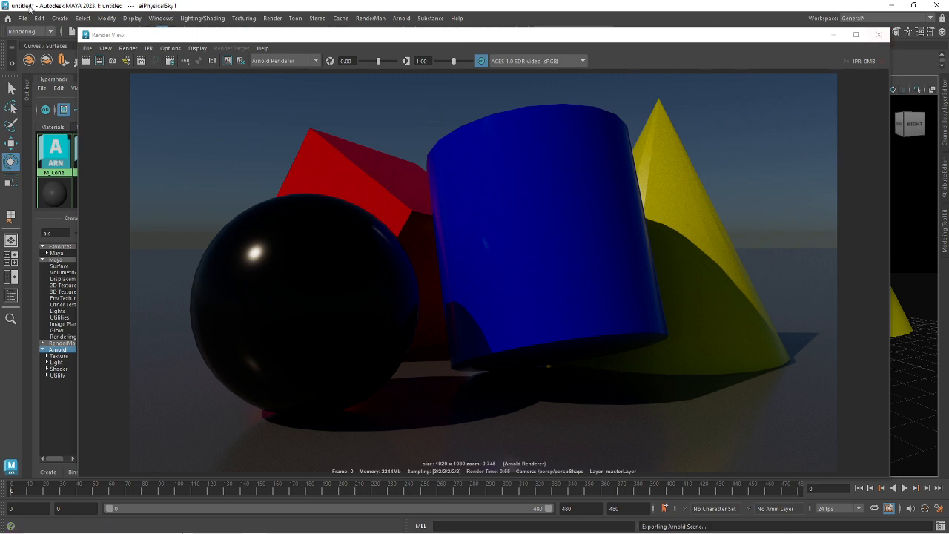
Save the scene as a new Maya Binary file in the project's scenes folder, starting the file name with the author's name
{"action": "left_click", "coordinate": [23, 18]}
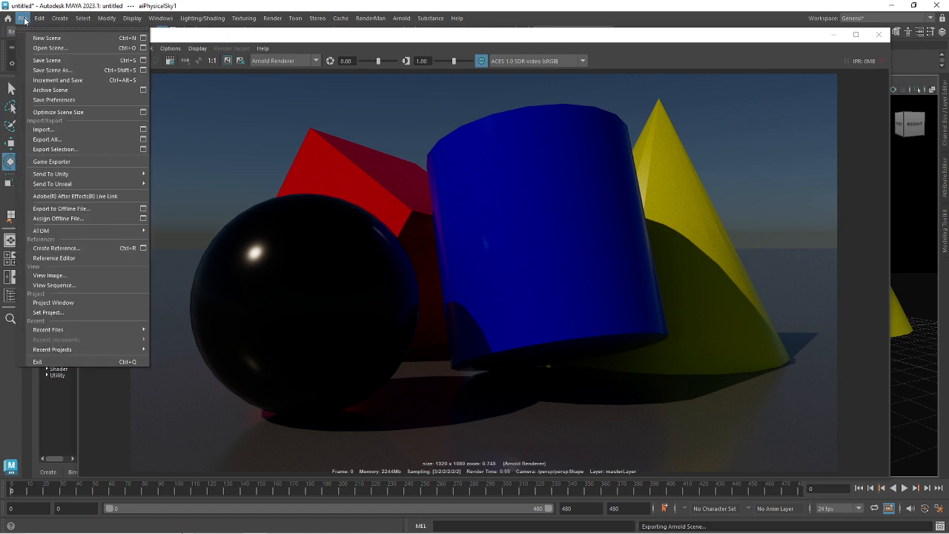
{"action": "left_click", "coordinate": [56, 72]}
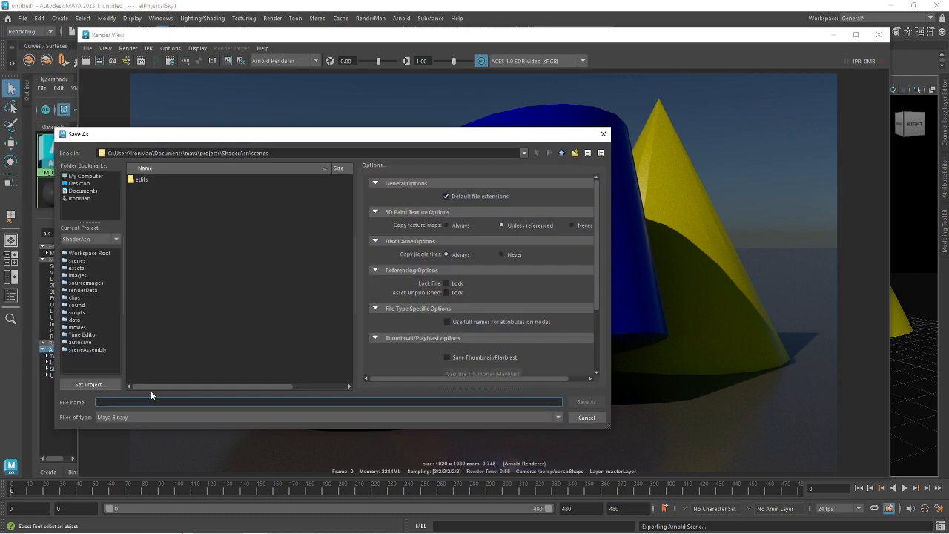
{"action": "type", "text": "wwinkler"}
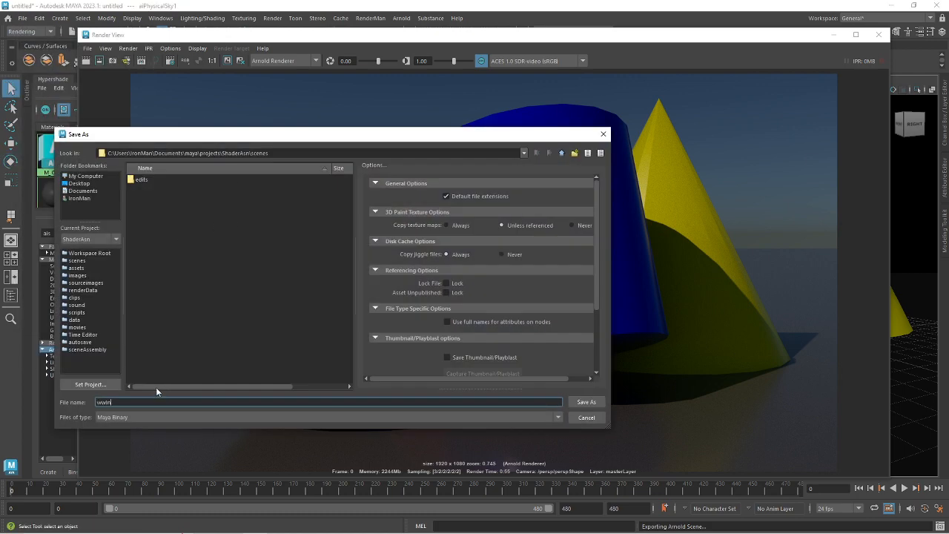